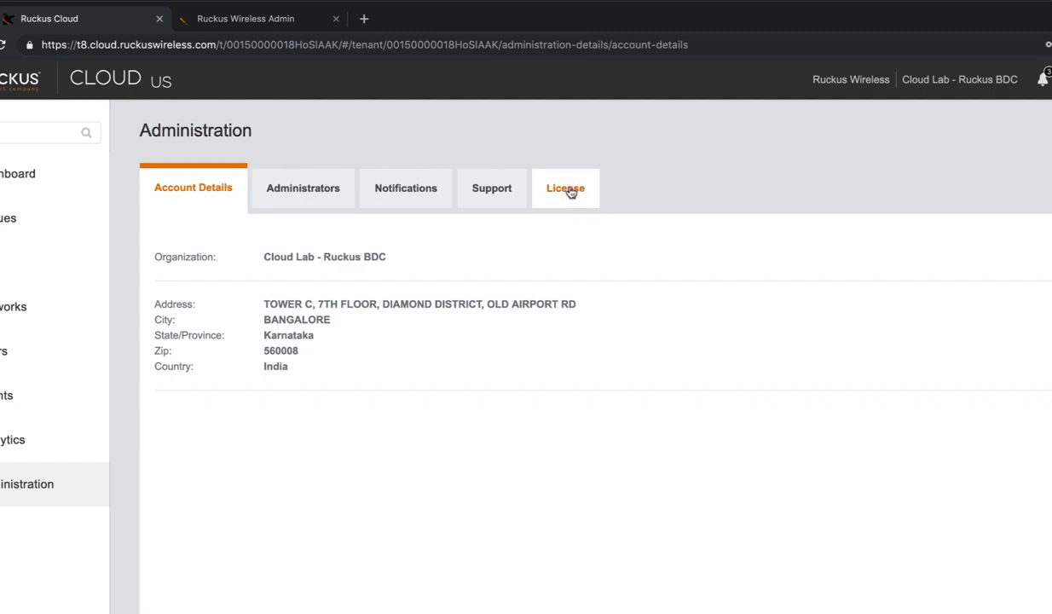
Review the account's AP license subscriptions and open the Ruckus Cloud online documentation.
{"action": "left_click", "coordinate": [567, 190]}
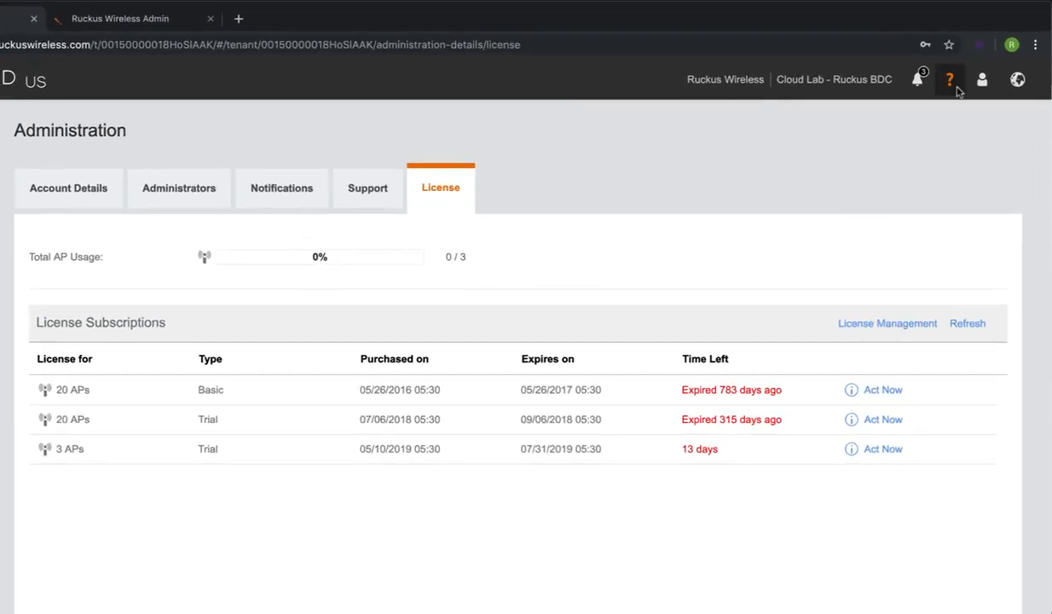
{"action": "left_click", "coordinate": [952, 84]}
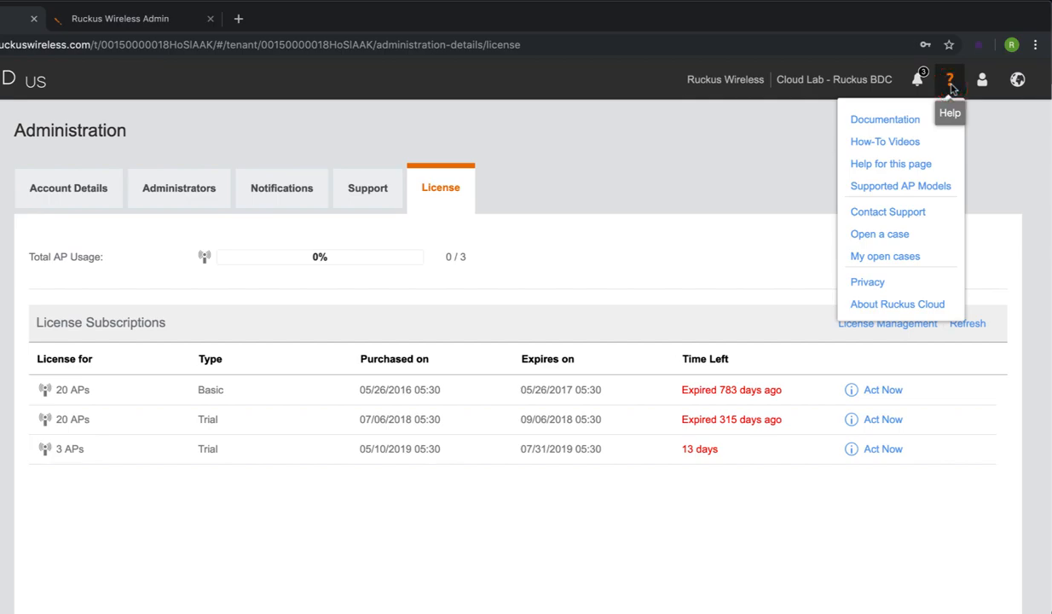
{"action": "left_click", "coordinate": [911, 124]}
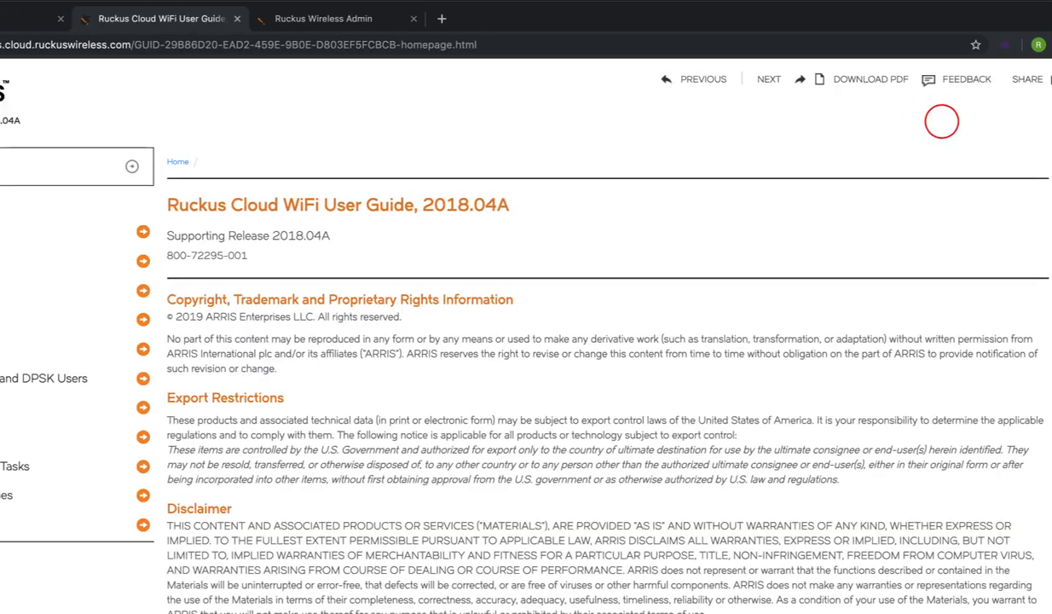
Search the user guide for Firewall and read the table in the topic "Firewall Ports to Open for Ruckus Cloud Wi-Fi".
{"action": "left_click", "coordinate": [86, 169]}
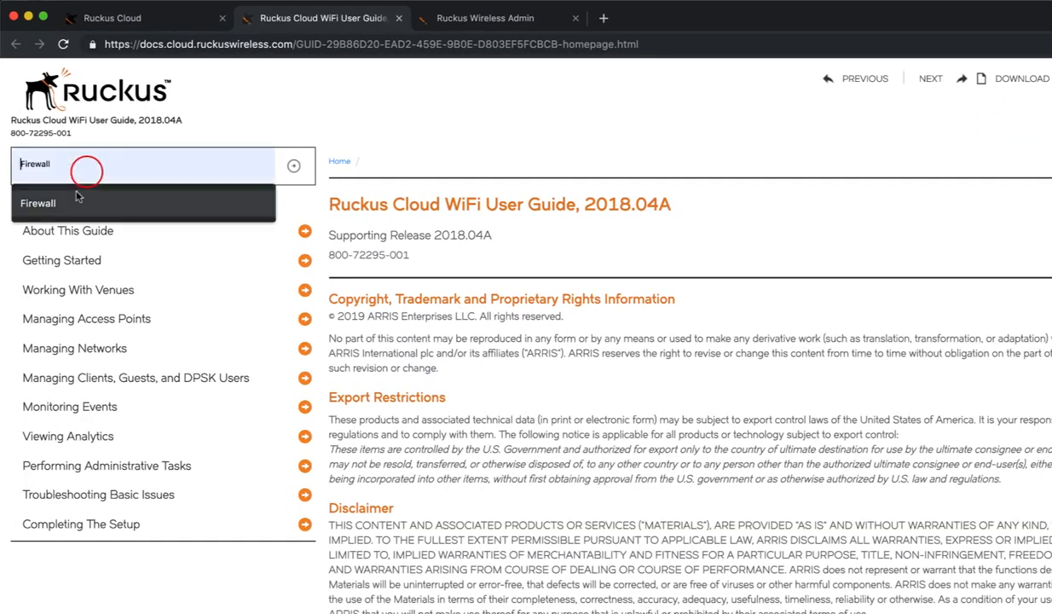
{"action": "left_click", "coordinate": [77, 199]}
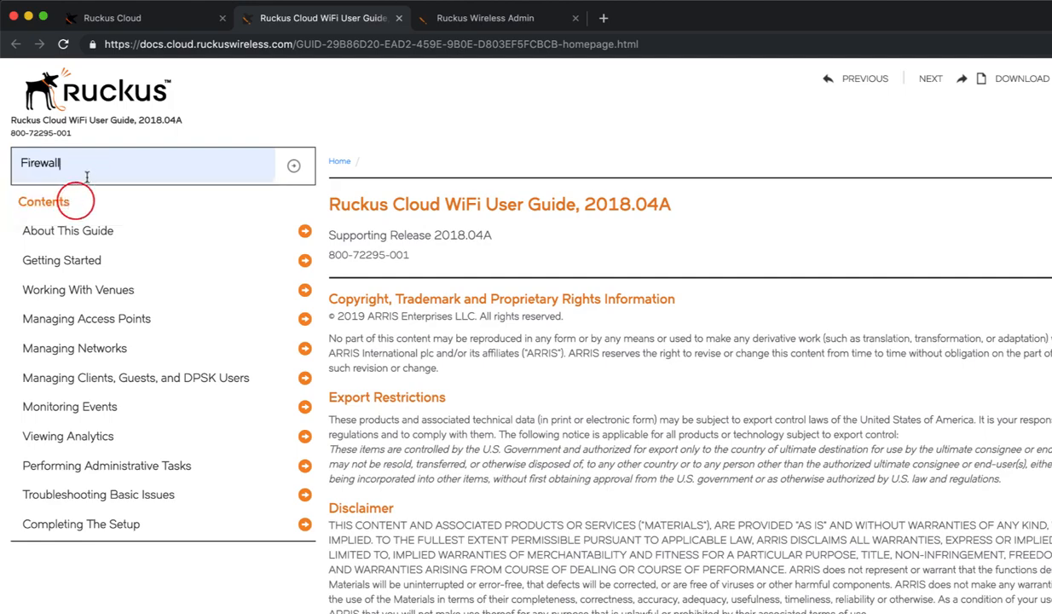
{"action": "left_click", "coordinate": [294, 165]}
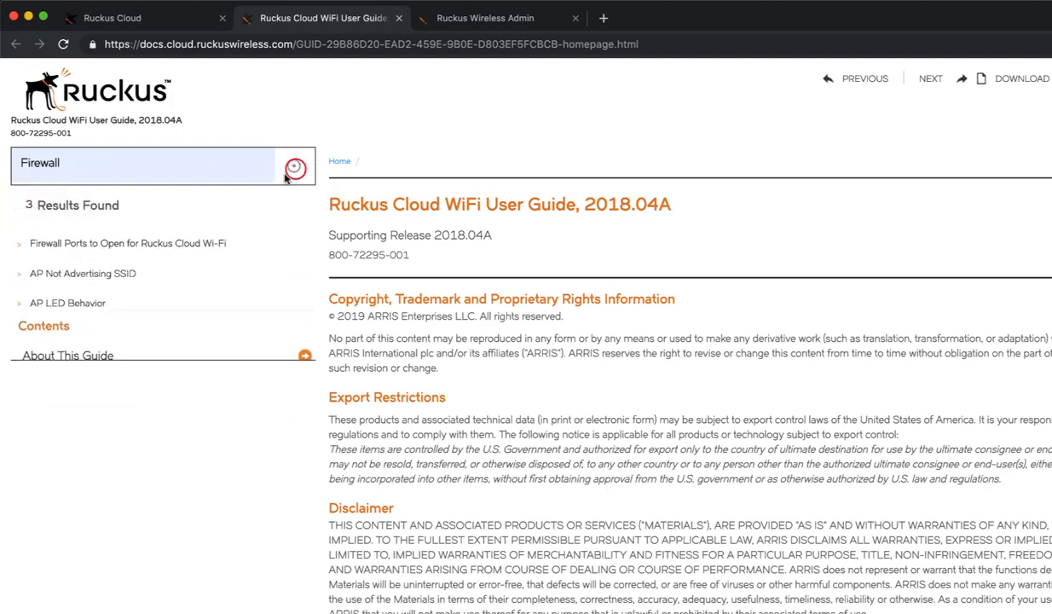
{"action": "left_click", "coordinate": [161, 245]}
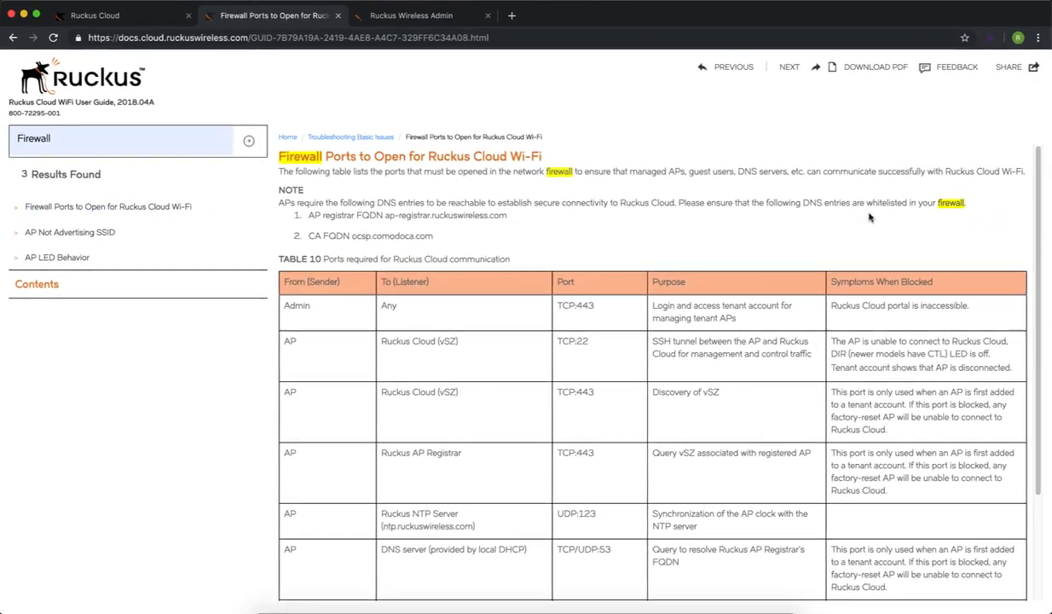
{"action": "left_click_drag", "start_coordinate": [1040, 217], "coordinate": [1041, 324]}
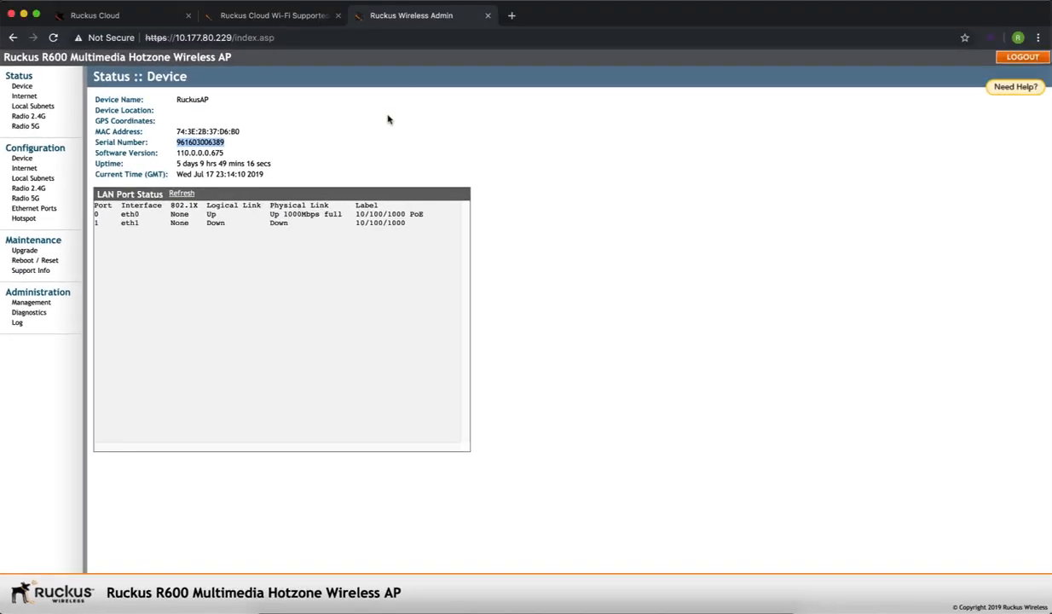
Check the access point's model on its Wireless Admin device status page, and close the supported AP models page.
{"action": "left_click", "coordinate": [388, 119]}
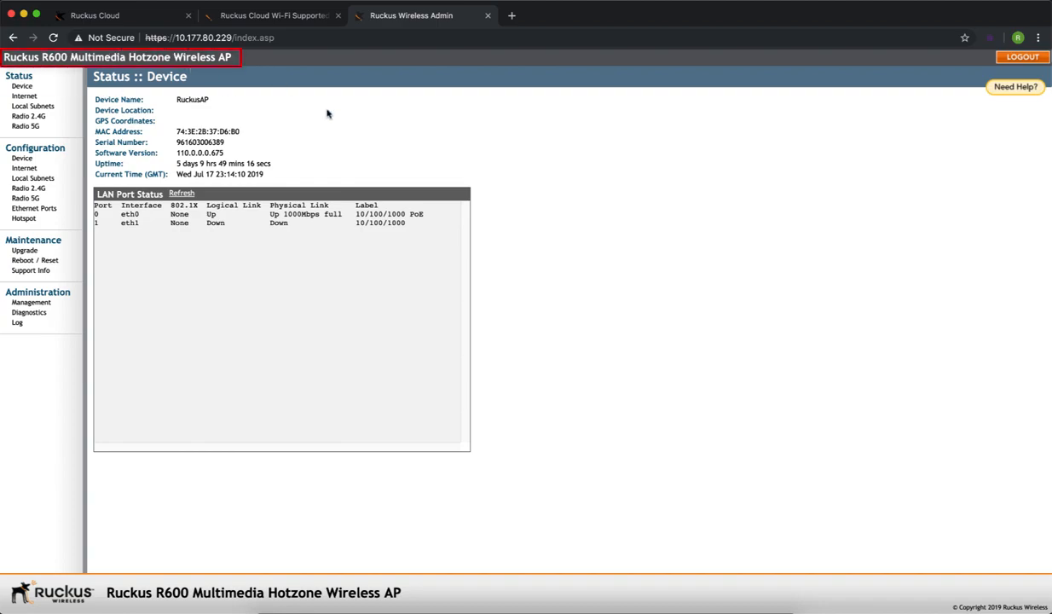
{"action": "left_click", "coordinate": [288, 19]}
{"action": "left_click", "coordinate": [339, 16]}
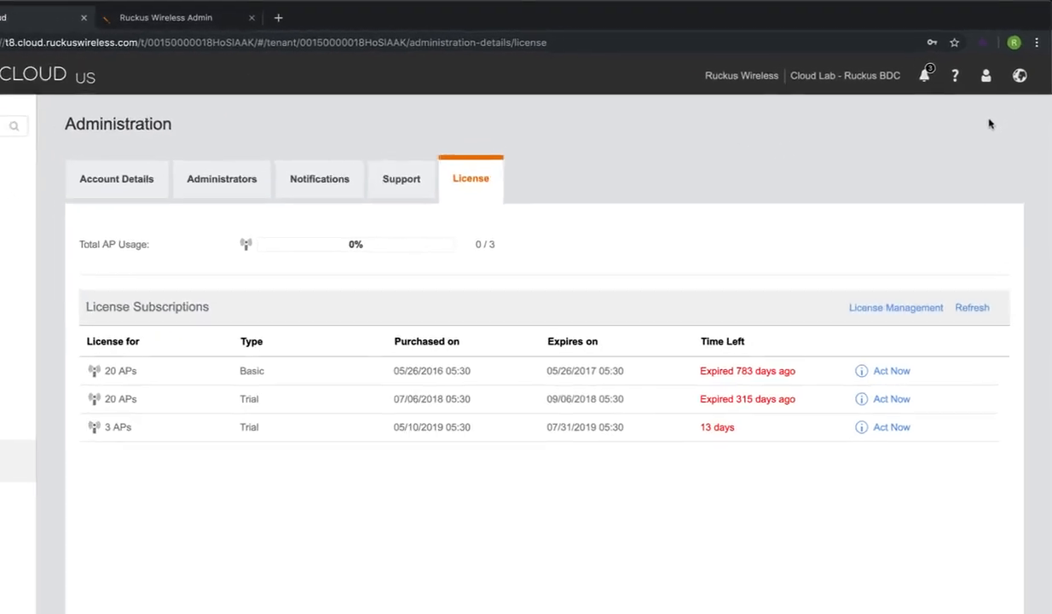
Look up the R600 in the indoor section of the supported AP models page, and close that page.
{"action": "left_click", "coordinate": [952, 85]}
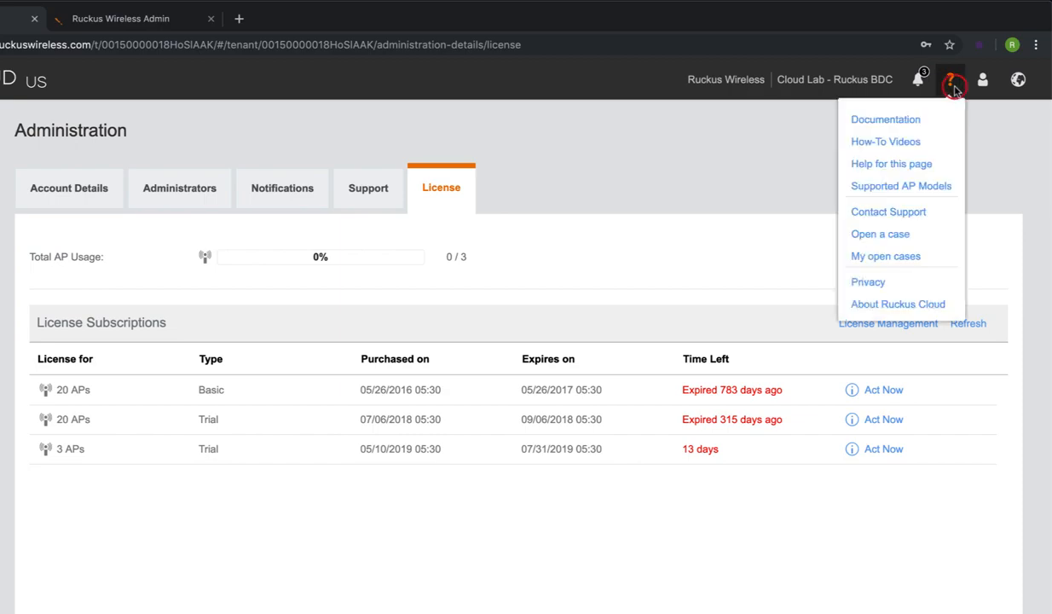
{"action": "left_click", "coordinate": [931, 187]}
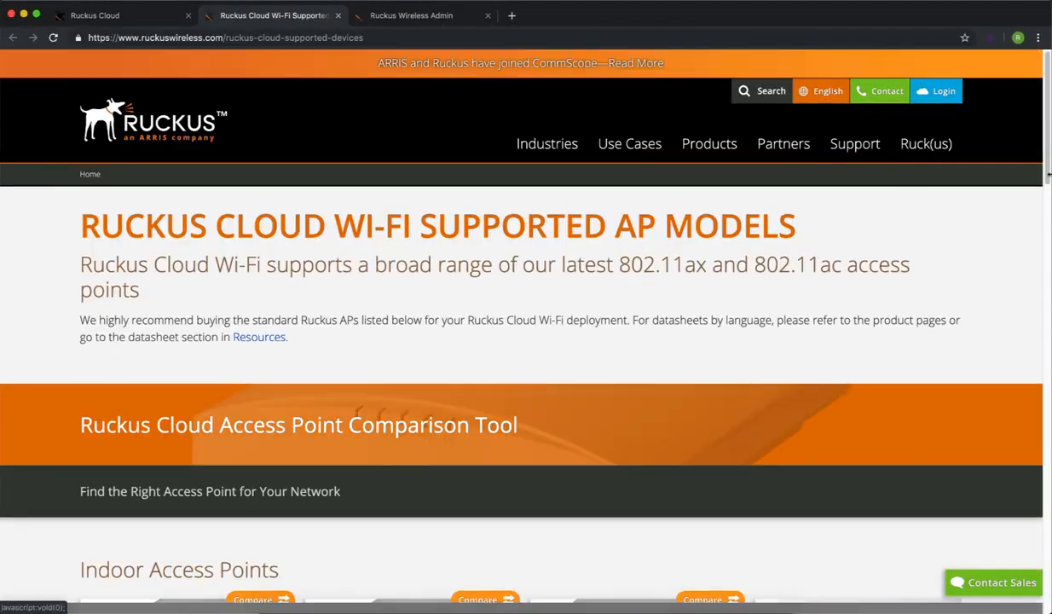
{"action": "scroll", "coordinate": [1042, 151], "scroll_direction": "down", "scroll_amount": 5}
{"action": "scroll", "coordinate": [1042, 151], "scroll_direction": "down", "scroll_amount": 2}
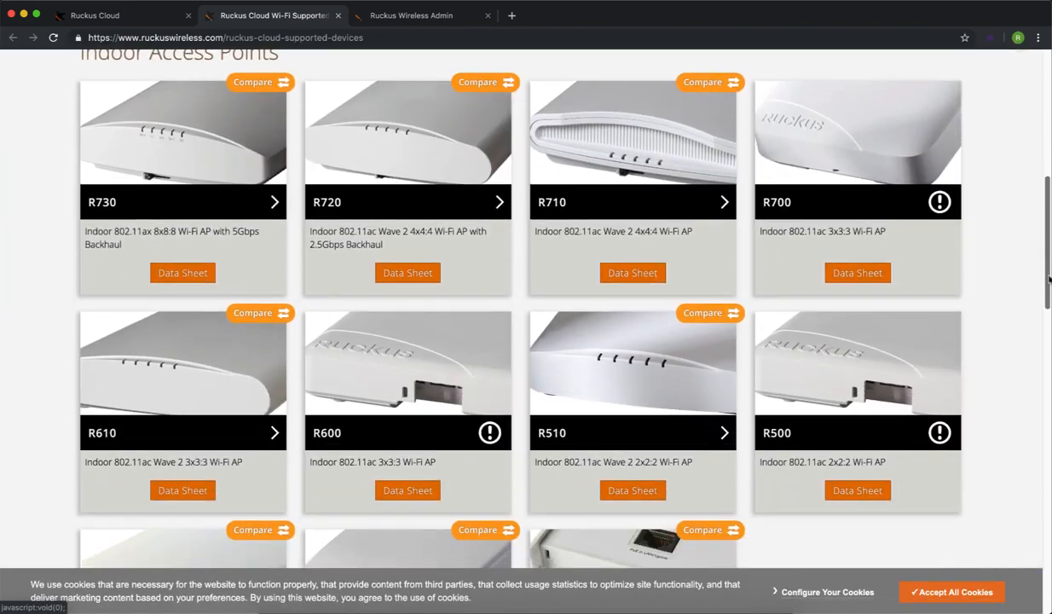
{"action": "scroll", "coordinate": [1049, 275], "scroll_direction": "down", "scroll_amount": 1}
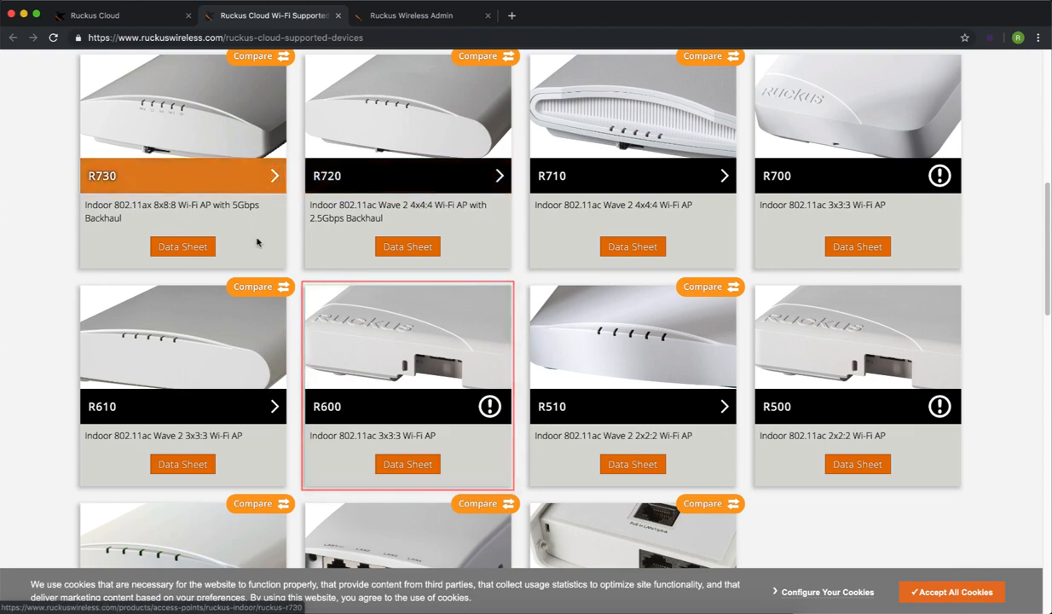
{"action": "key", "text": "super+w"}
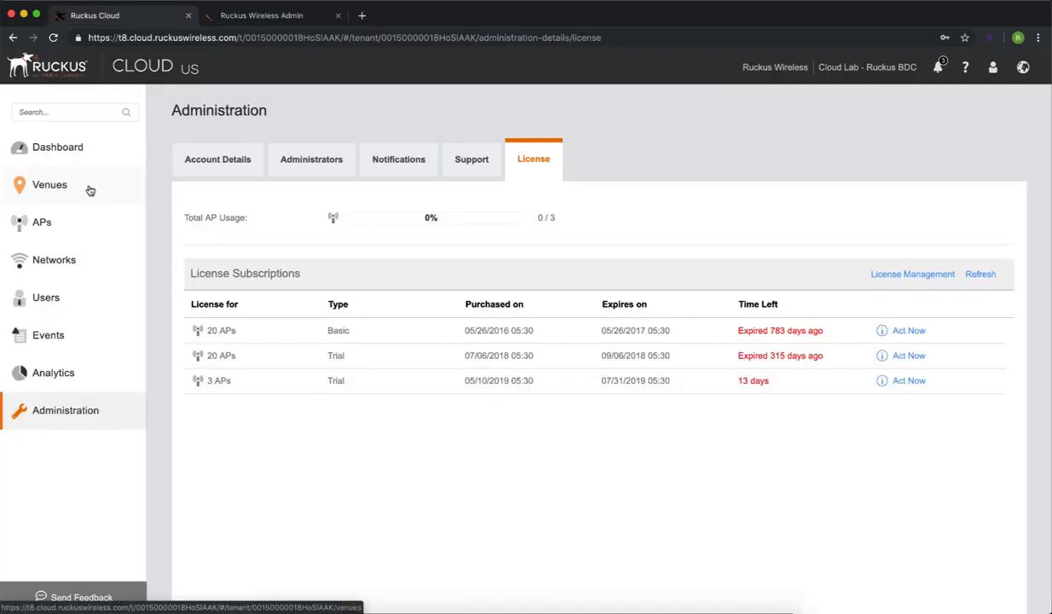
Create a new venue named Ruckus HQ, using the suggested match for its street address in Sunnyvale.
{"action": "left_click", "coordinate": [89, 190]}
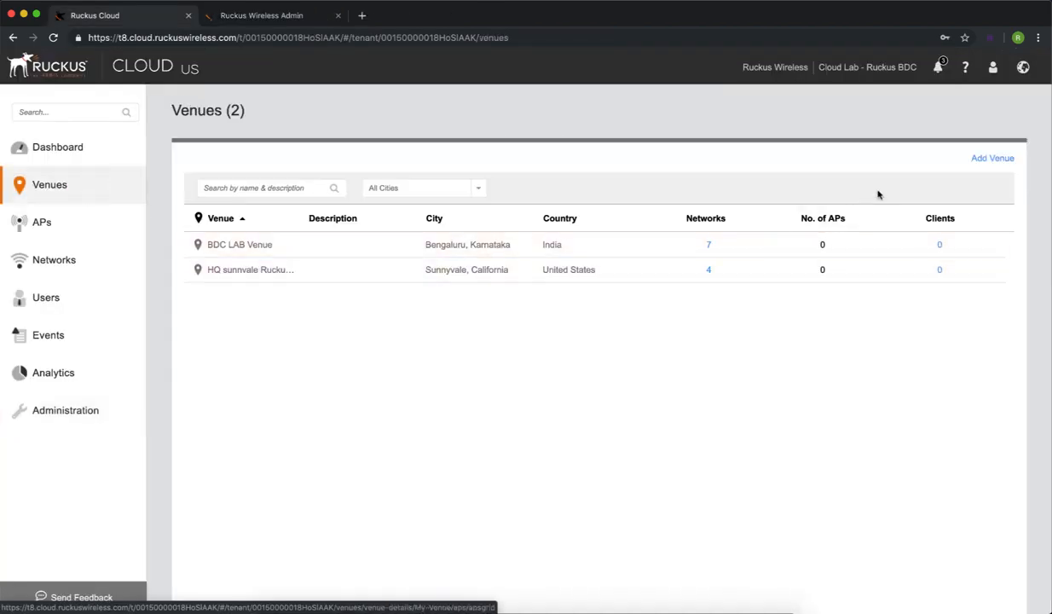
{"action": "left_click", "coordinate": [989, 160]}
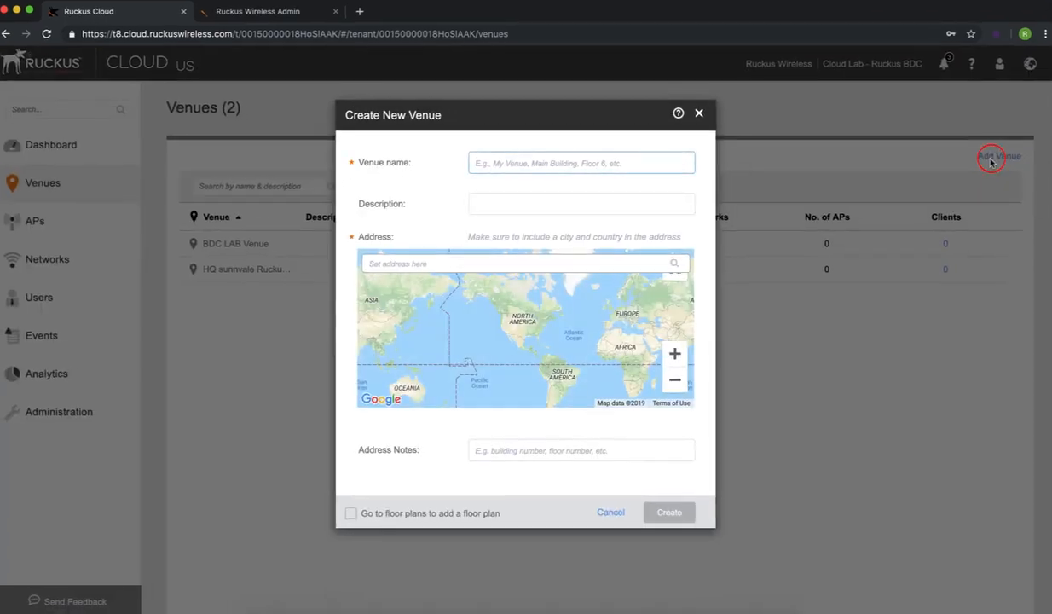
{"action": "type", "text": "Ruckus HQ"}
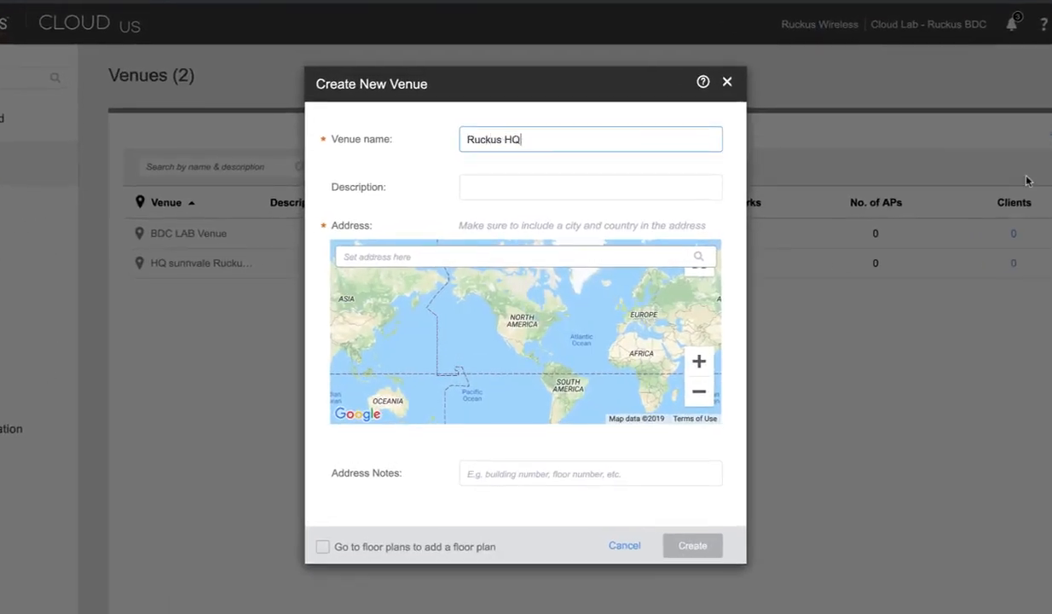
{"action": "left_click", "coordinate": [507, 254]}
{"action": "type", "text": "350 W"}
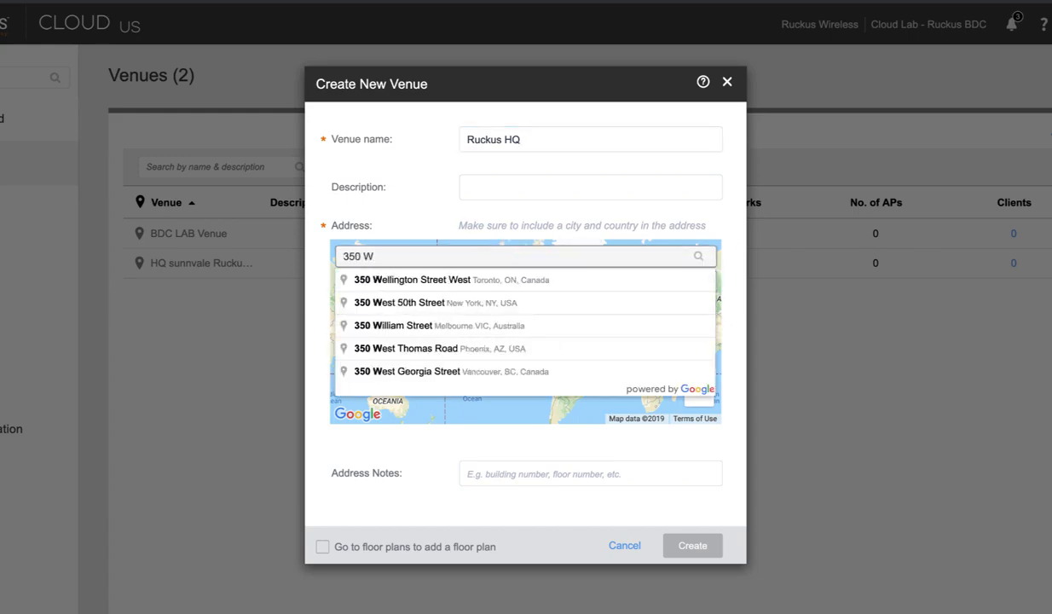
{"action": "type", "text": " Java"}
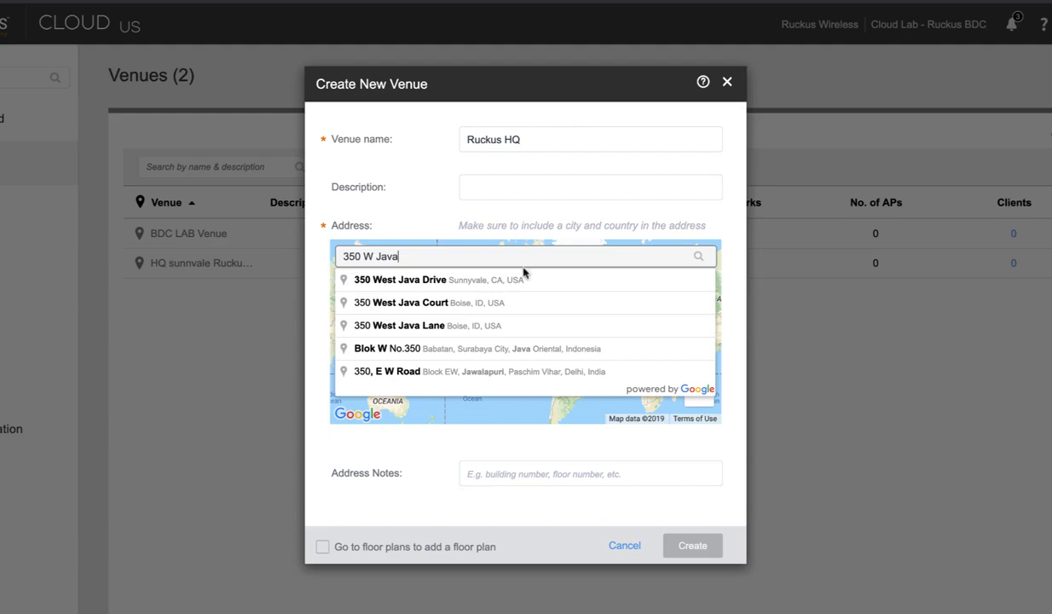
{"action": "left_click", "coordinate": [536, 280]}
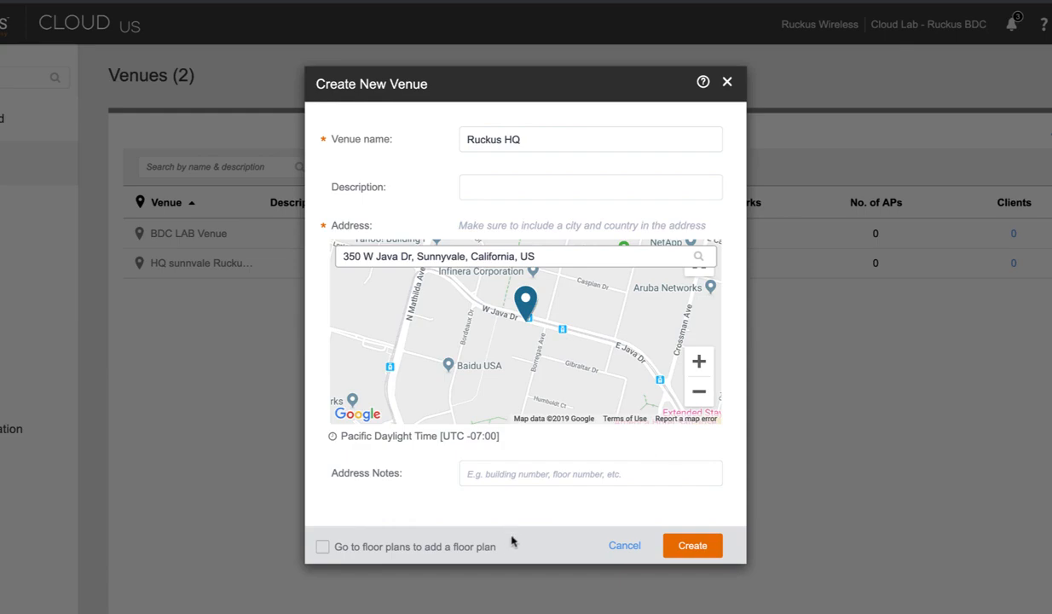
{"action": "left_click", "coordinate": [694, 547]}
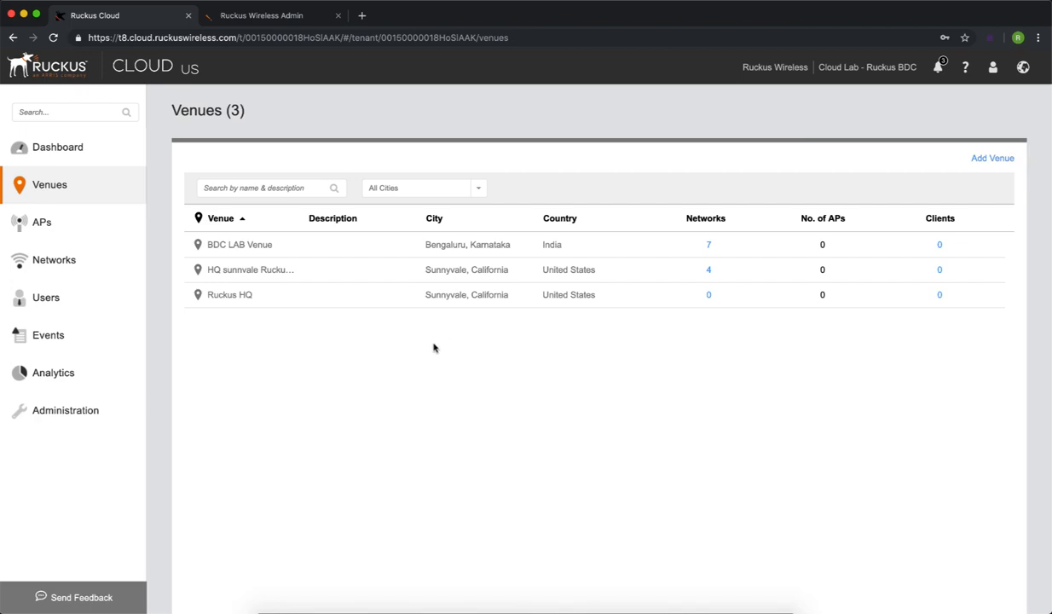
Add an access point named AP-1 to the Ruckus HQ venue, pasting in the device's serial number.
{"action": "left_click", "coordinate": [293, 295]}
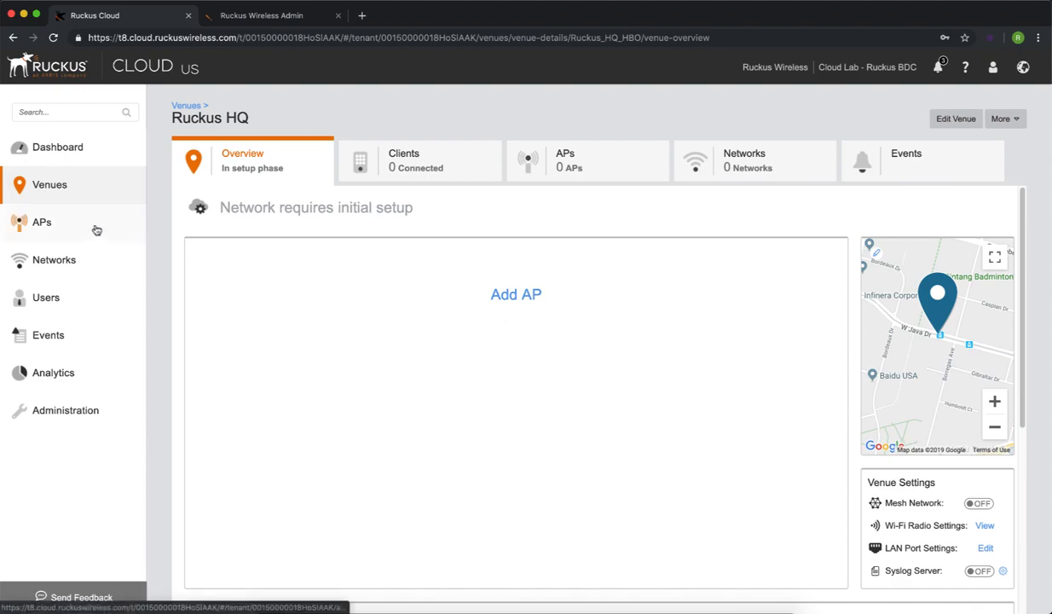
{"action": "left_click", "coordinate": [516, 296]}
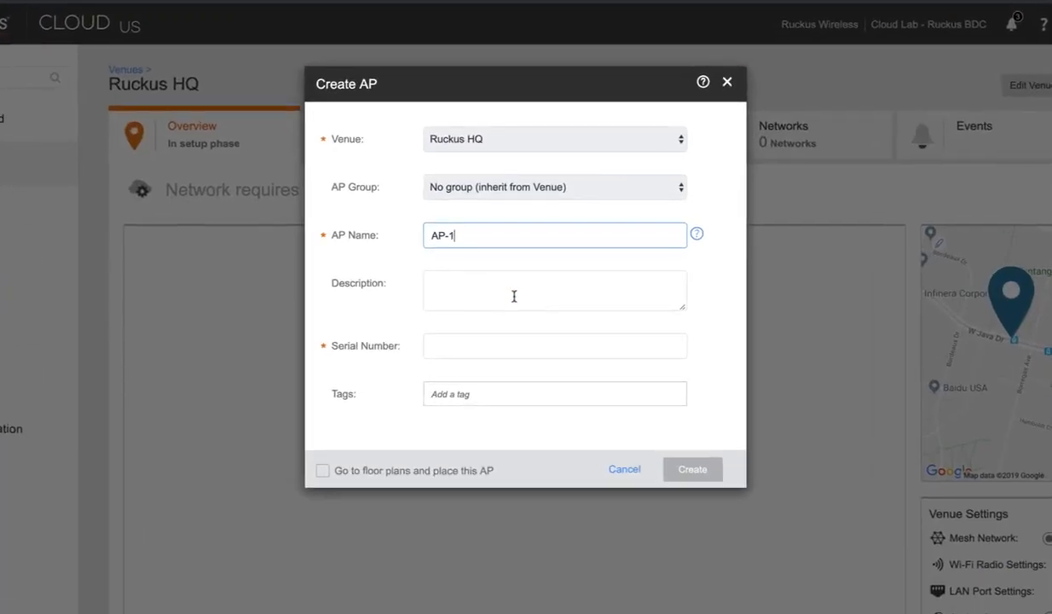
{"action": "left_click", "coordinate": [503, 344]}
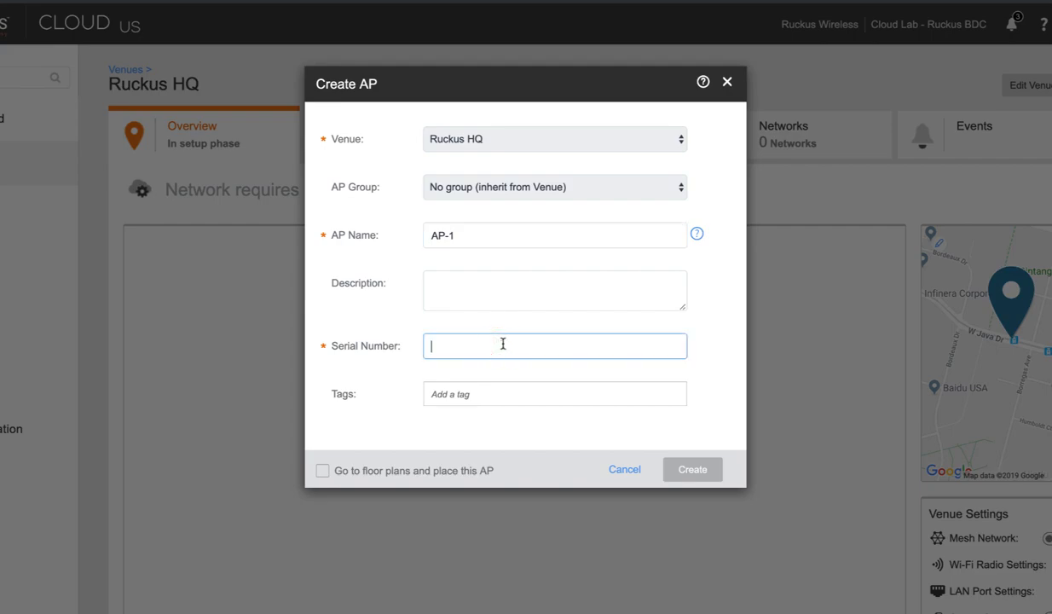
{"action": "key", "text": "ctrl+v"}
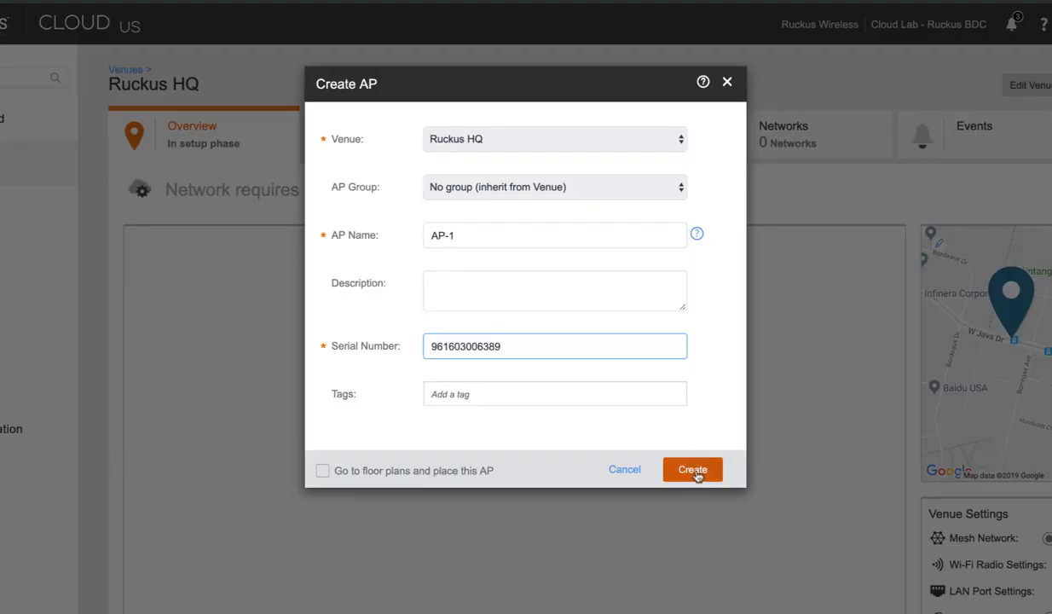
{"action": "left_click", "coordinate": [696, 473]}
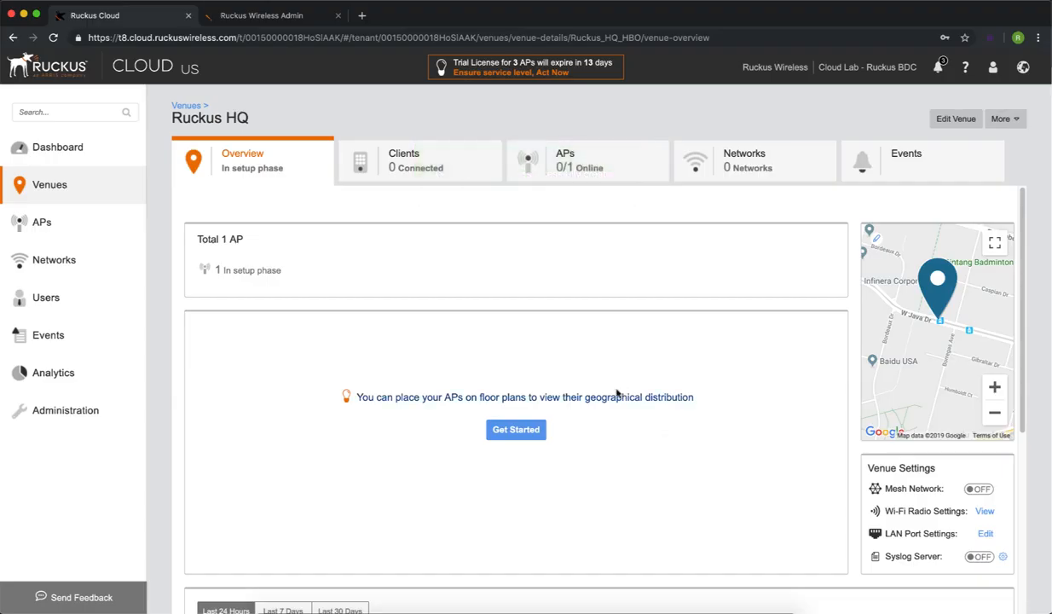
Open the access points list and refresh it repeatedly to monitor the status of AP-1.
{"action": "left_click", "coordinate": [79, 224]}
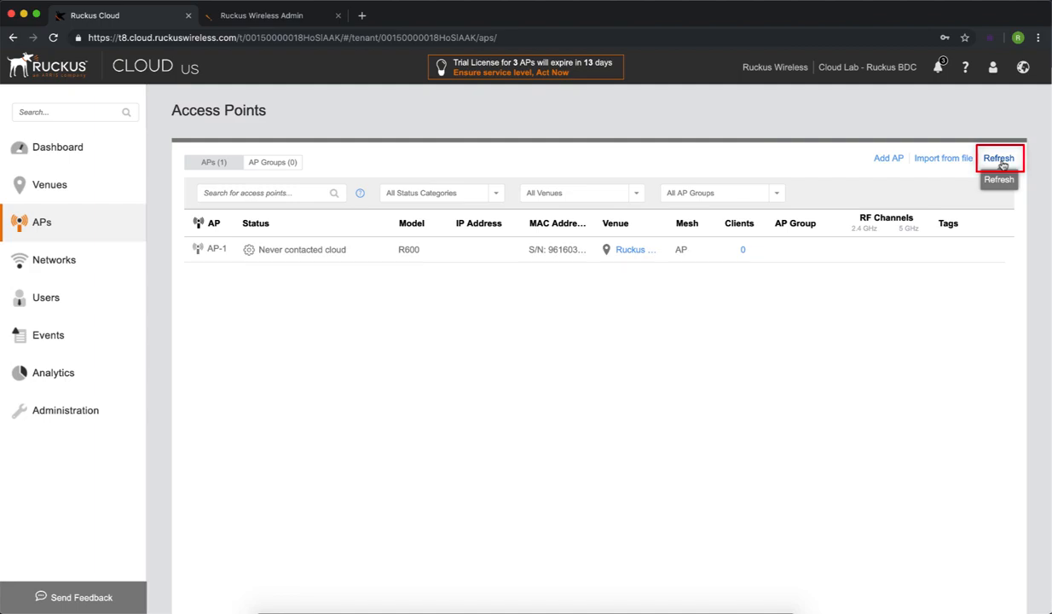
{"action": "left_click", "coordinate": [1002, 160]}
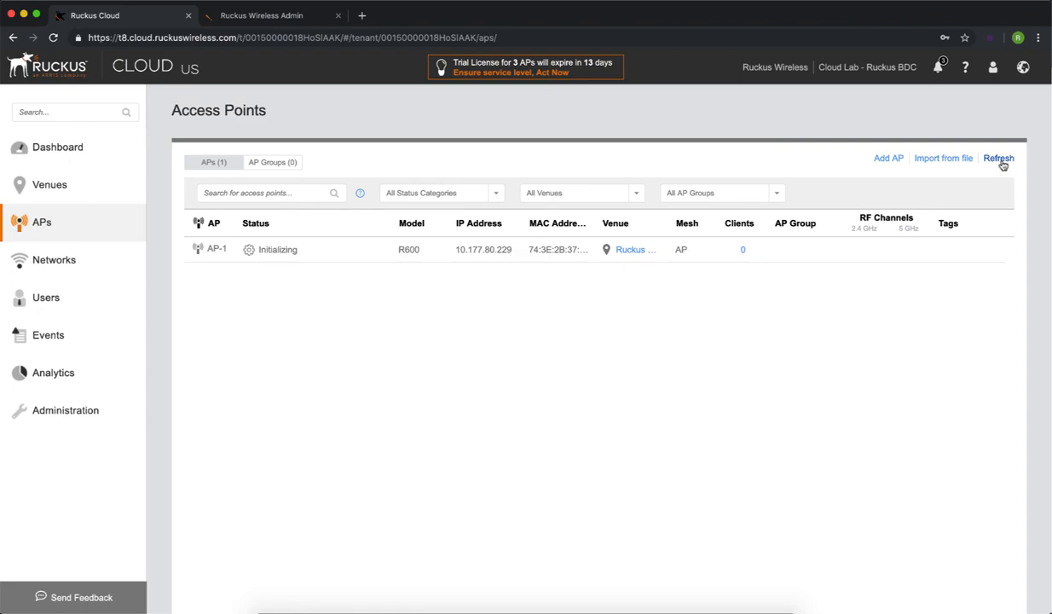
{"action": "left_click", "coordinate": [1001, 161]}
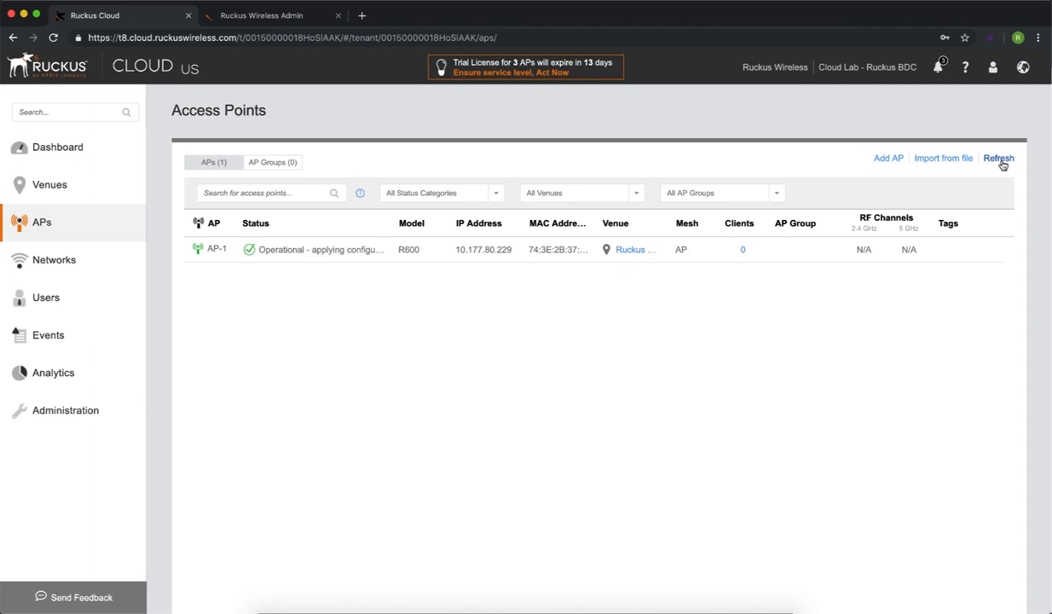
{"action": "left_click", "coordinate": [1001, 161]}
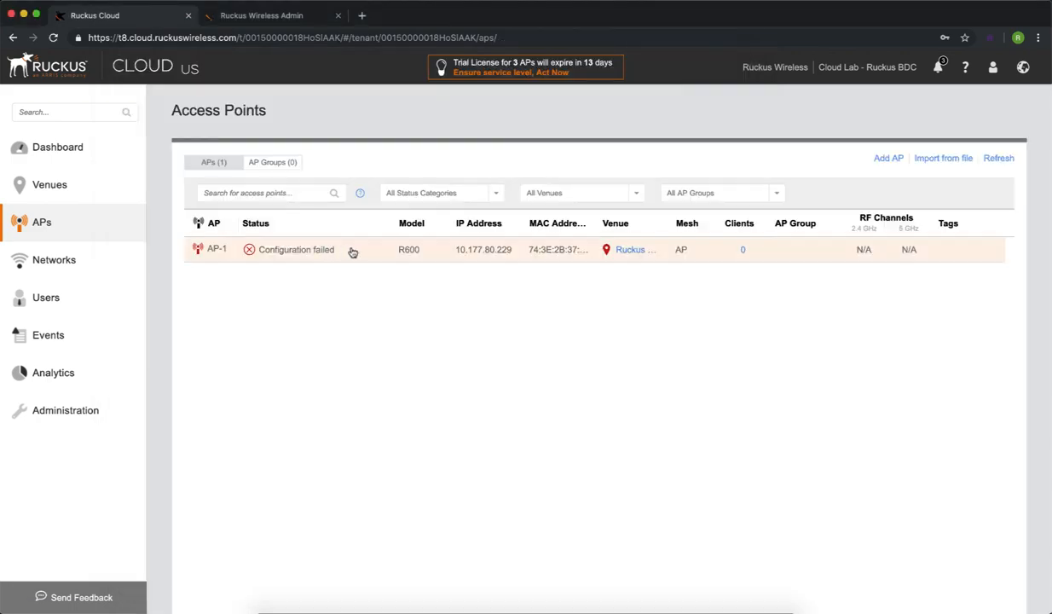
Open the details of AP-1 and check which additional actions are offered for it.
{"action": "left_click", "coordinate": [350, 247]}
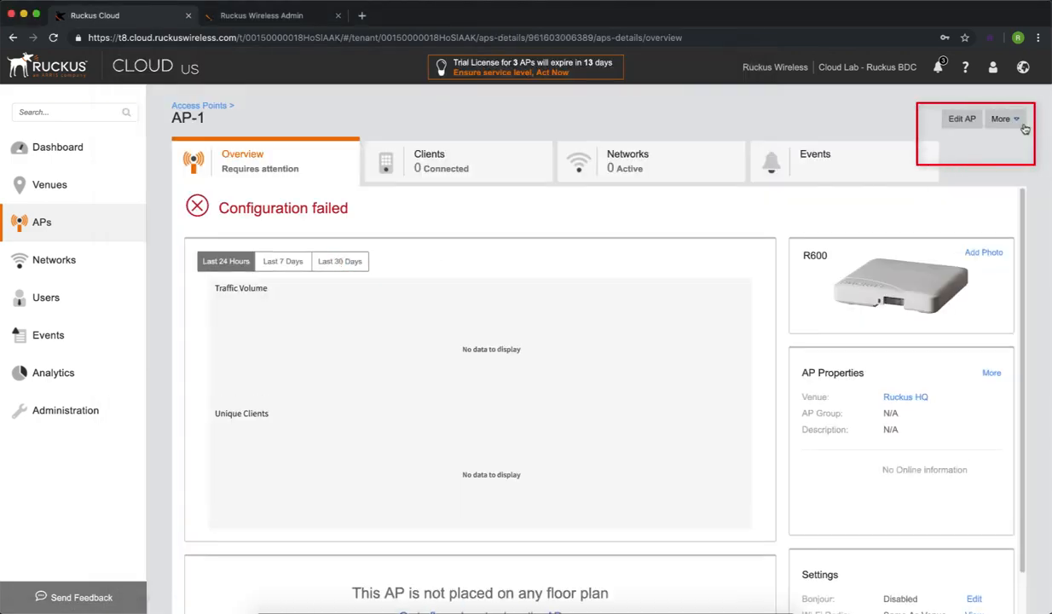
{"action": "left_click", "coordinate": [1019, 122]}
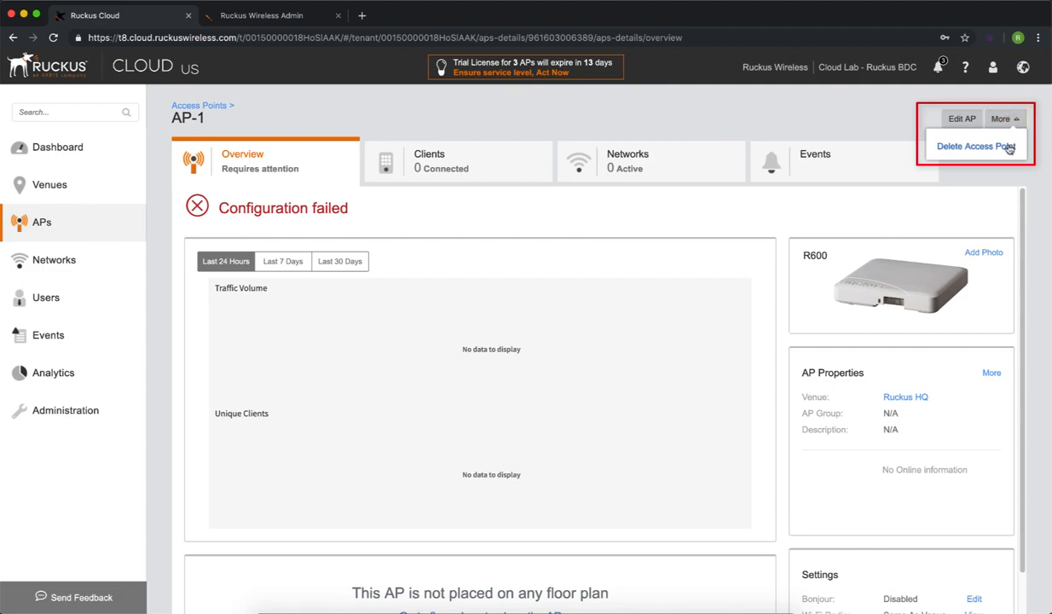
{"action": "left_click", "coordinate": [793, 104]}
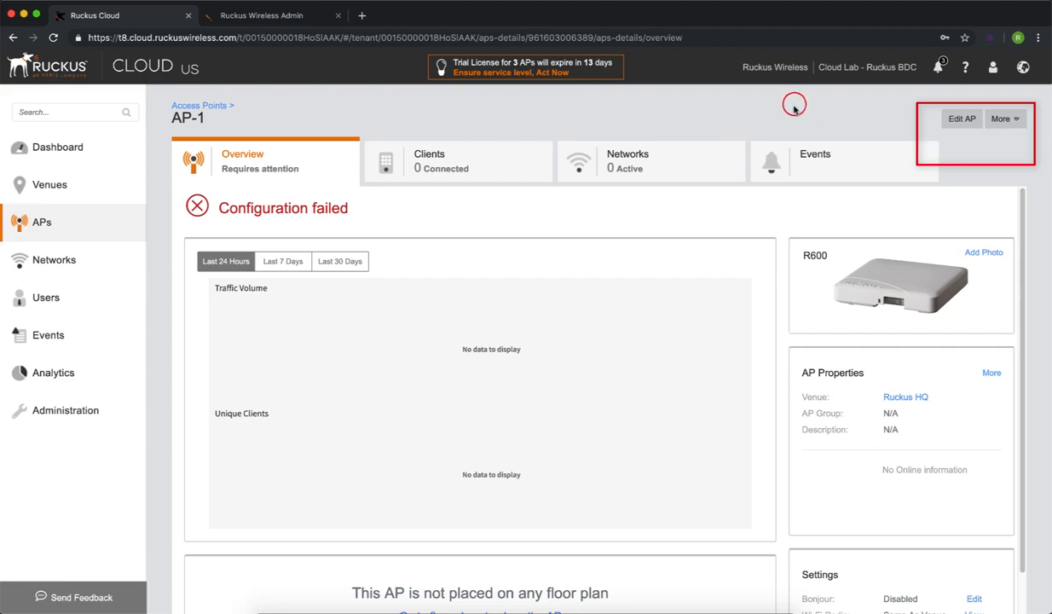
Edit AP-1 to move it to BDC LAB Venue, and confirm the venue change.
{"action": "left_click", "coordinate": [972, 125]}
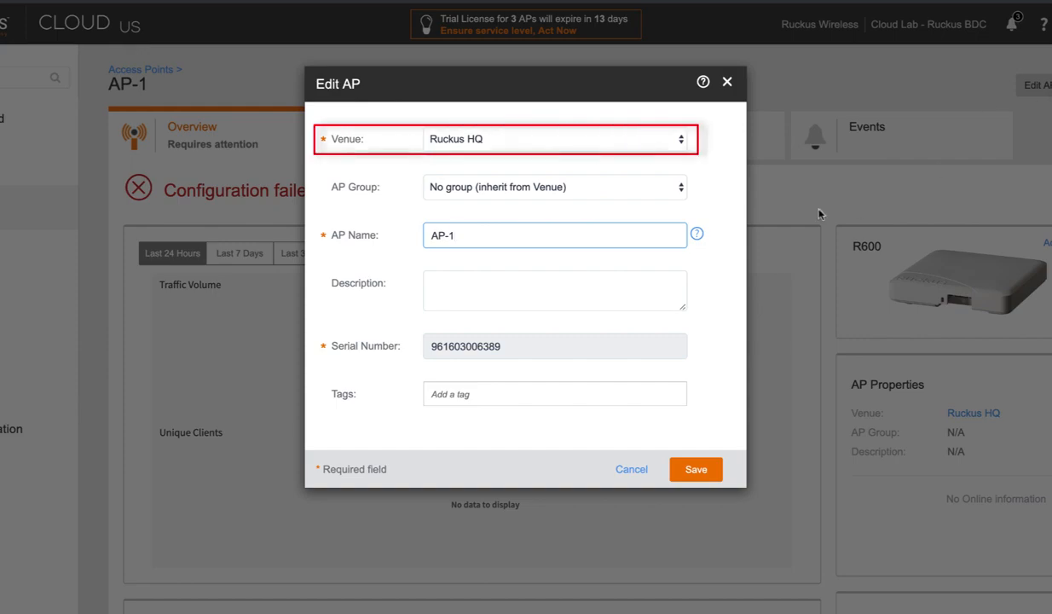
{"action": "left_click", "coordinate": [680, 140]}
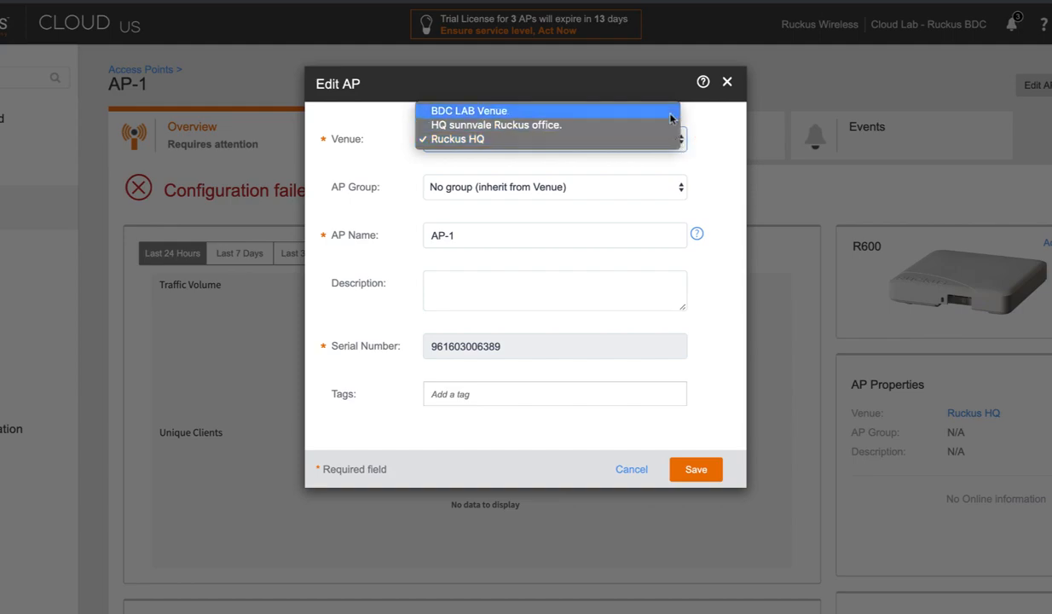
{"action": "left_click", "coordinate": [669, 111]}
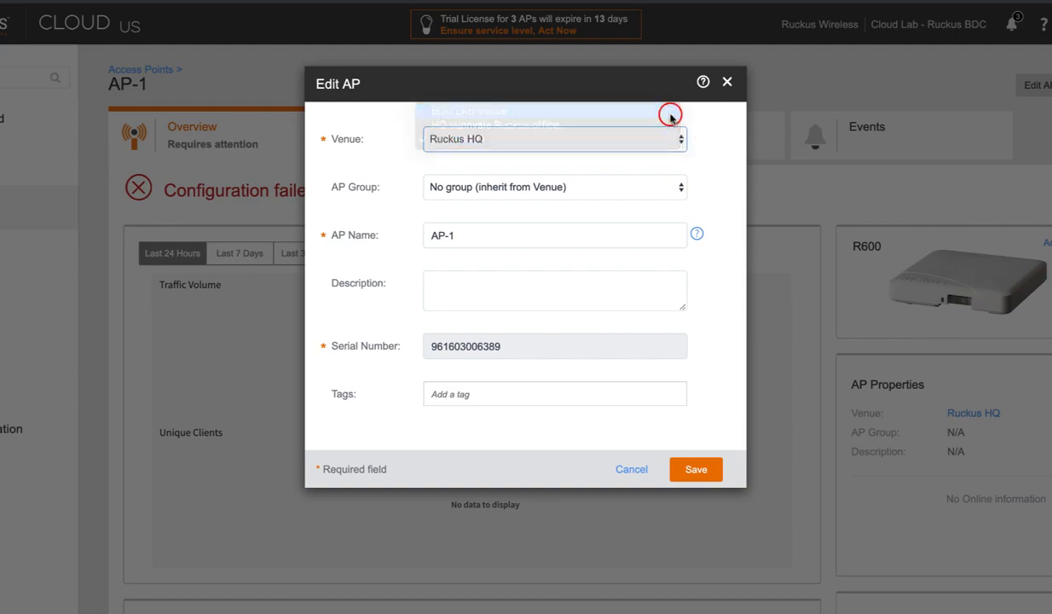
{"action": "left_click", "coordinate": [696, 470]}
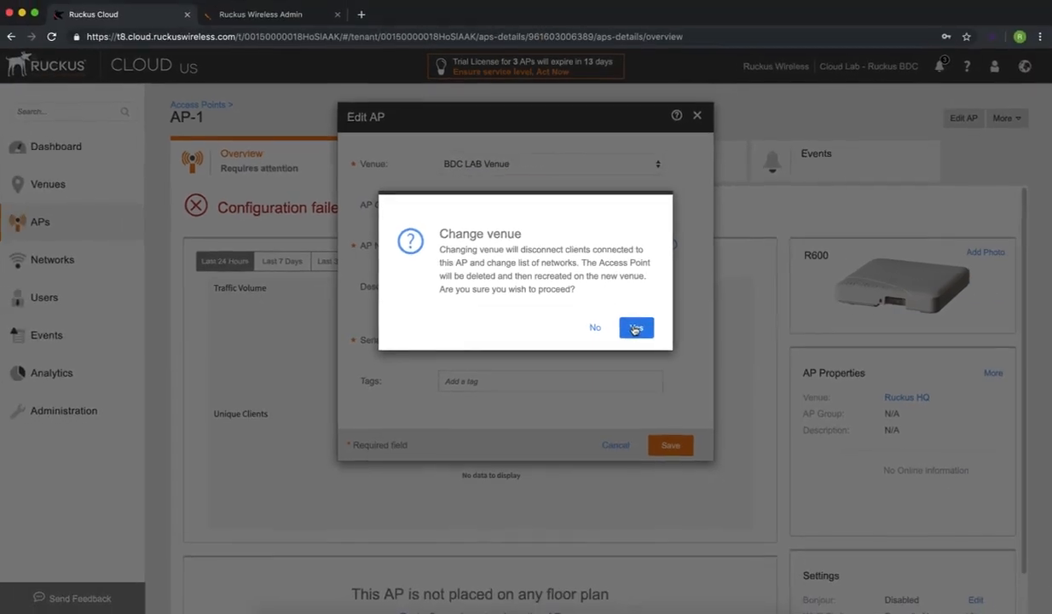
{"action": "left_click", "coordinate": [636, 329]}
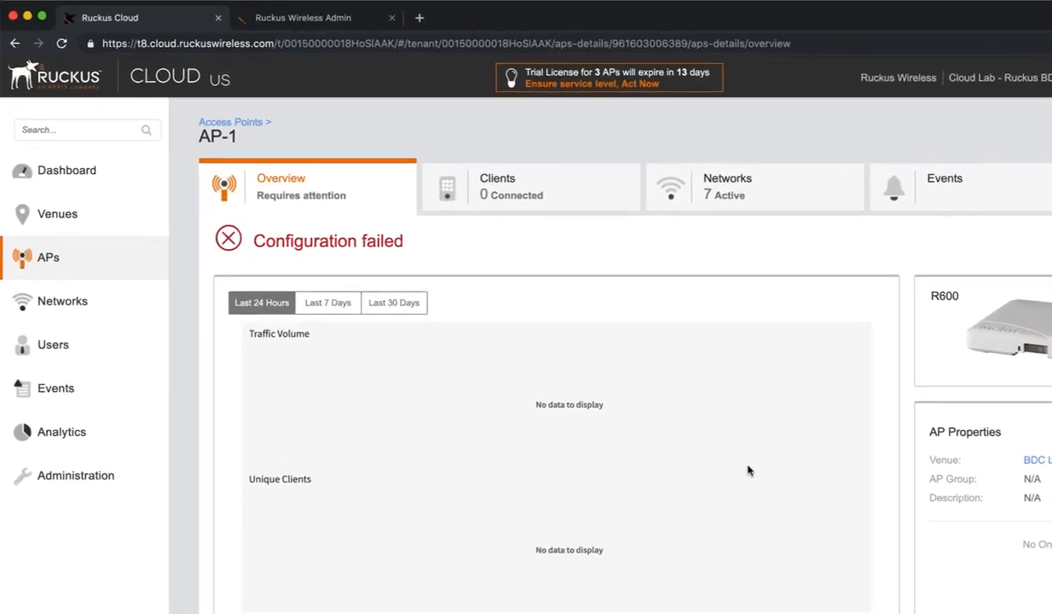
Open the access points of BDC LAB Venue, narrow the AP column and refresh the list to monitor AP-1's status.
{"action": "left_click", "coordinate": [86, 216]}
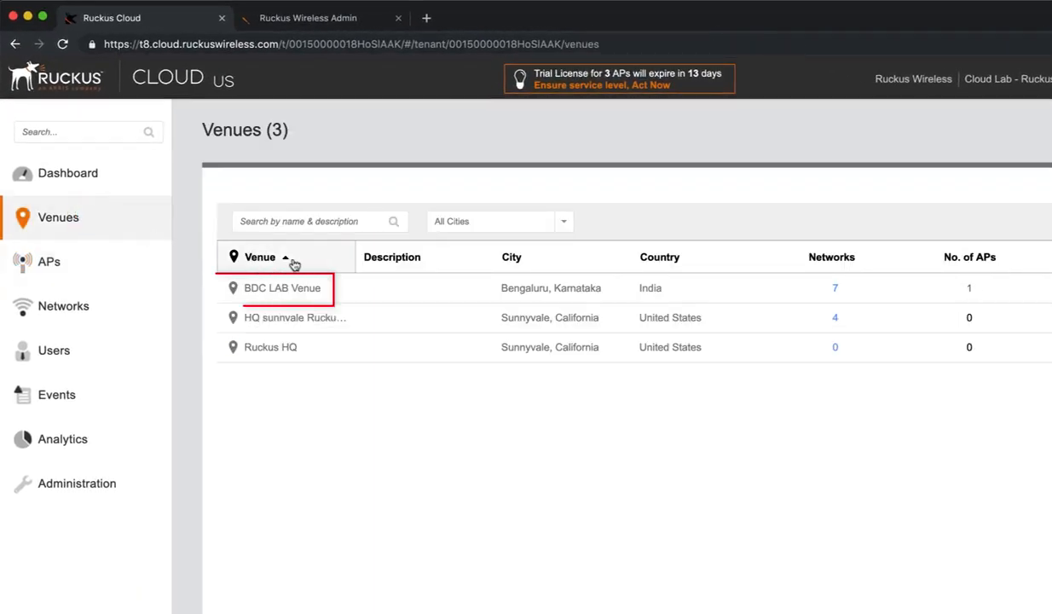
{"action": "left_click", "coordinate": [467, 295]}
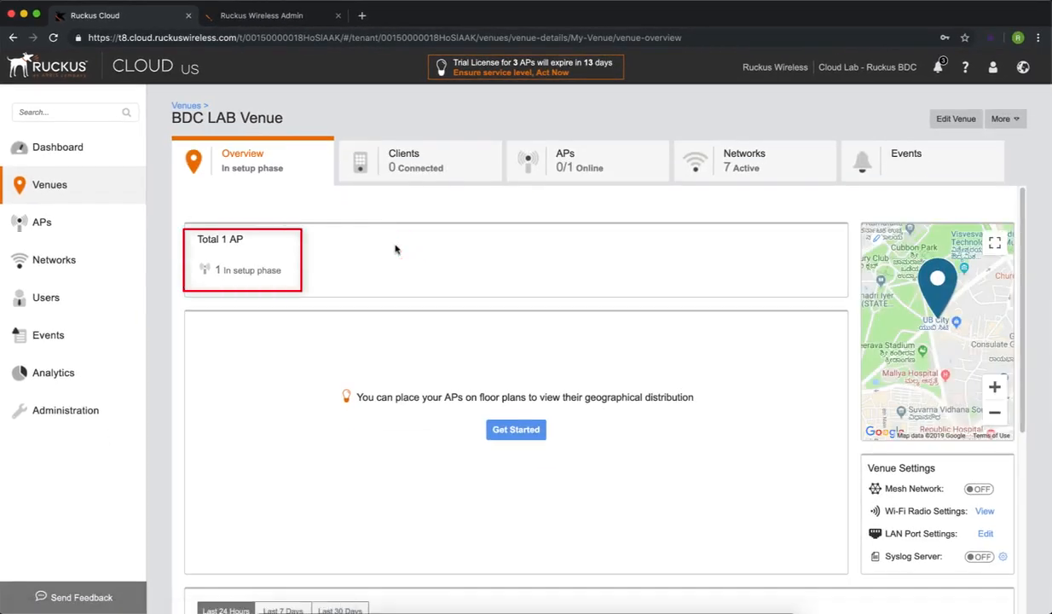
{"action": "left_click", "coordinate": [632, 172]}
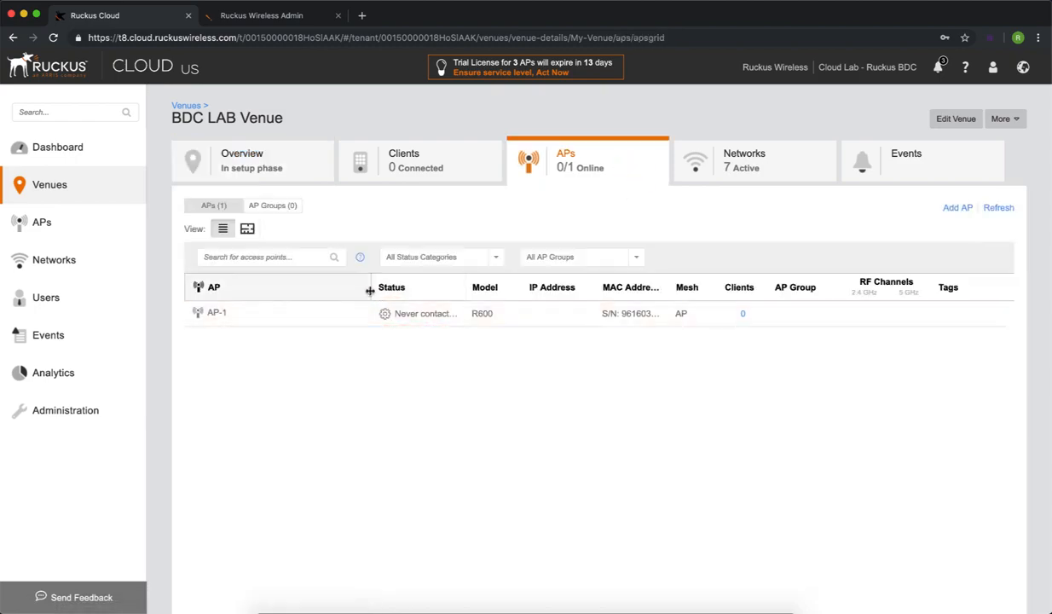
{"action": "left_click_drag", "start_coordinate": [371, 295], "coordinate": [273, 300]}
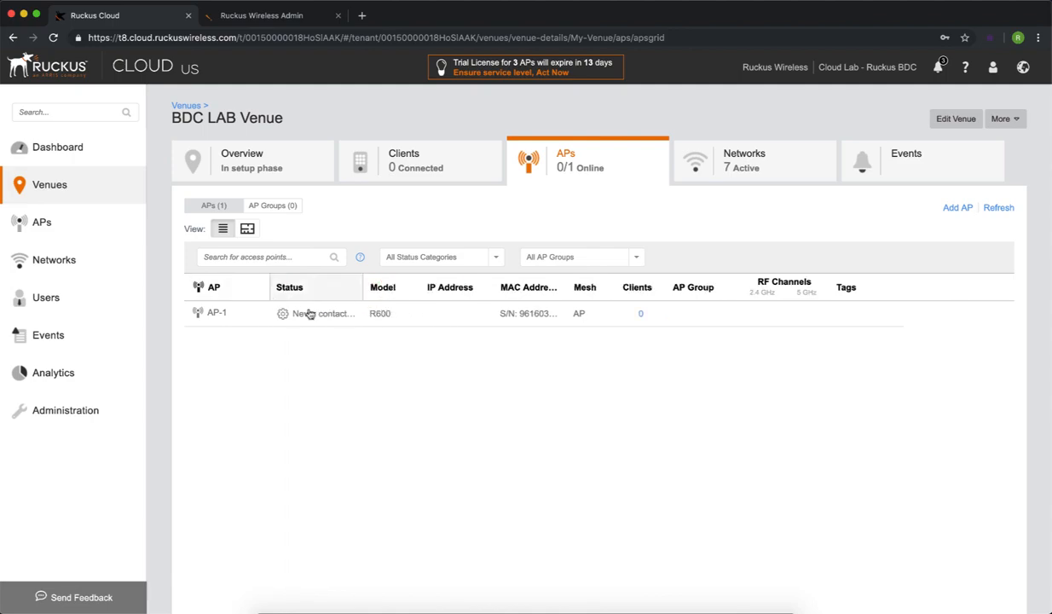
{"action": "left_click", "coordinate": [1004, 215]}
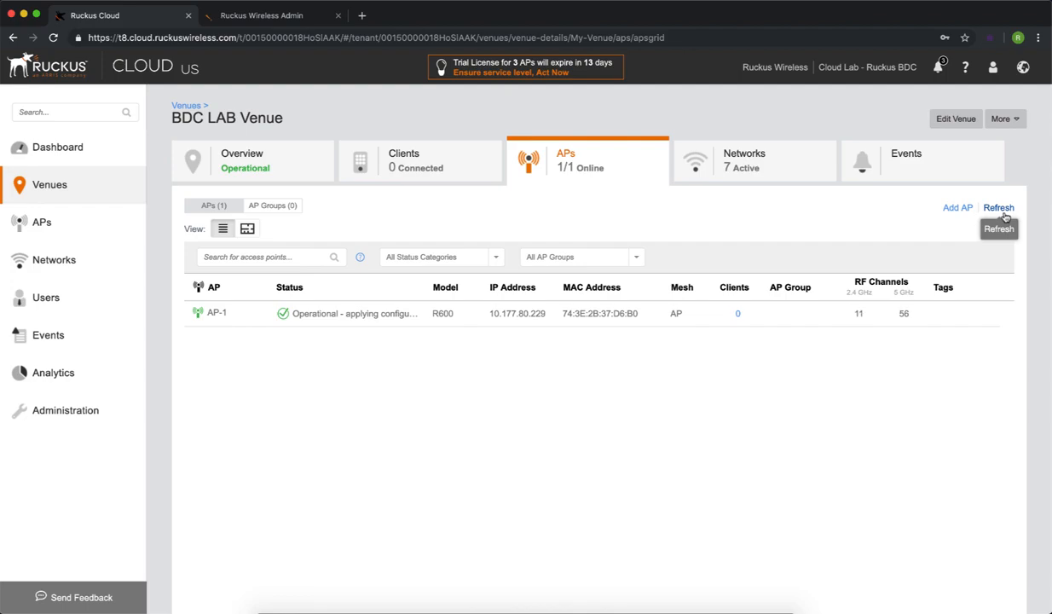
{"action": "left_click", "coordinate": [1005, 215]}
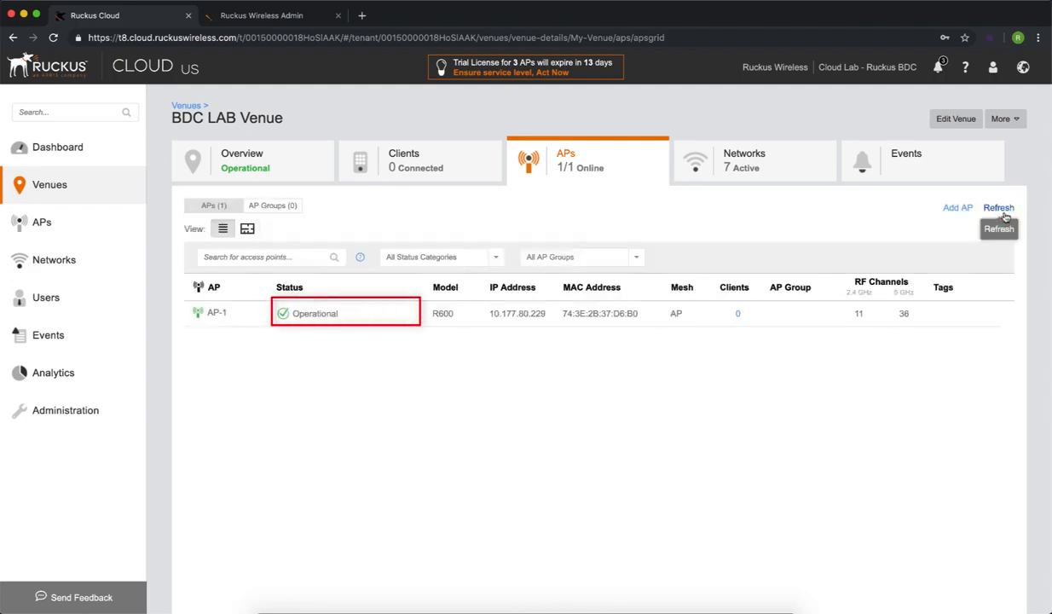
Open the details of AP-1 and download its log.
{"action": "left_click", "coordinate": [233, 317]}
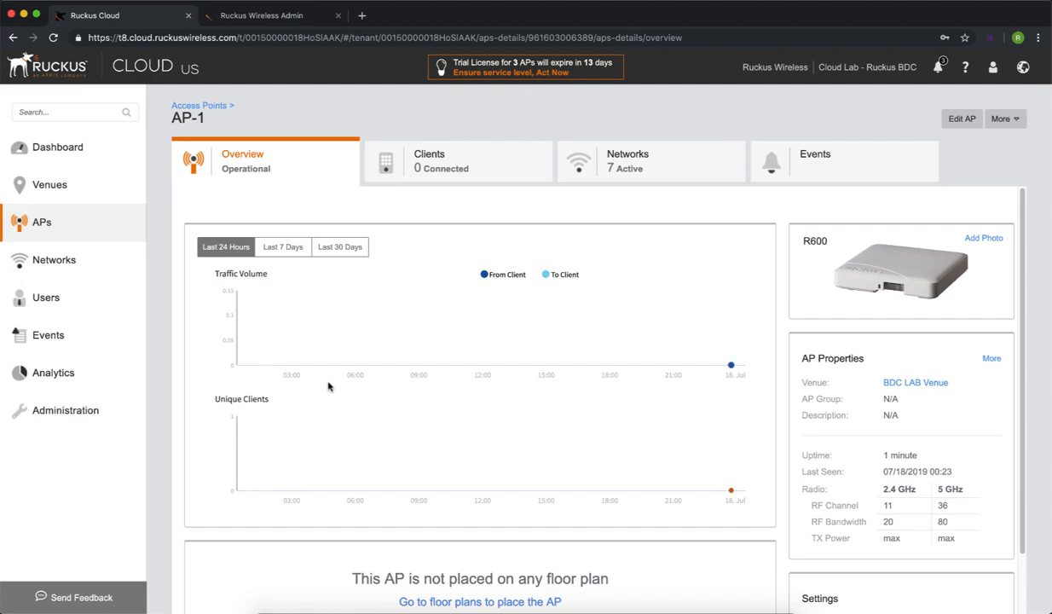
{"action": "left_click", "coordinate": [1013, 121]}
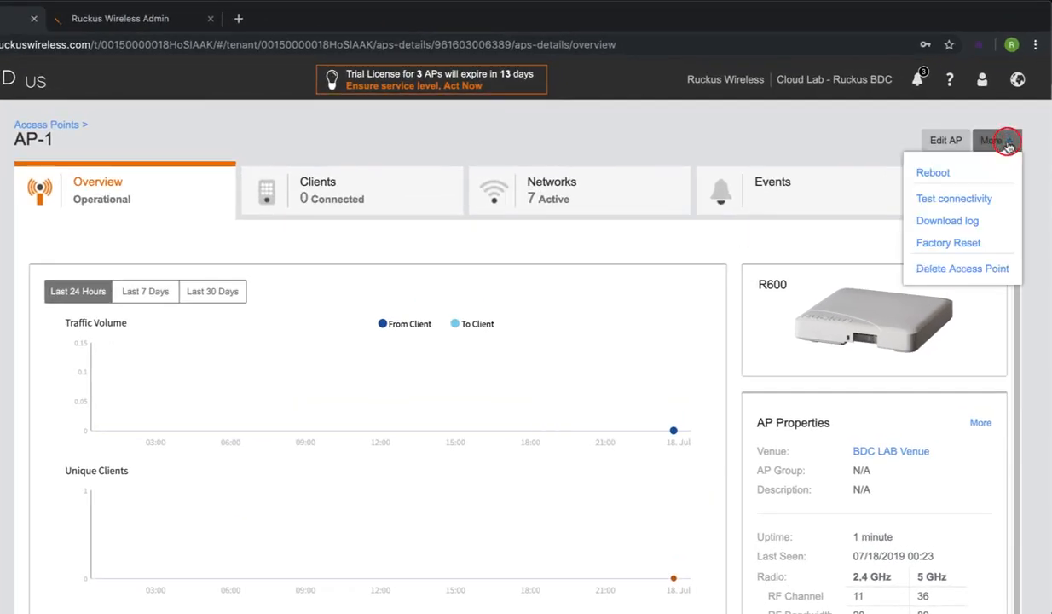
{"action": "left_click", "coordinate": [978, 223]}
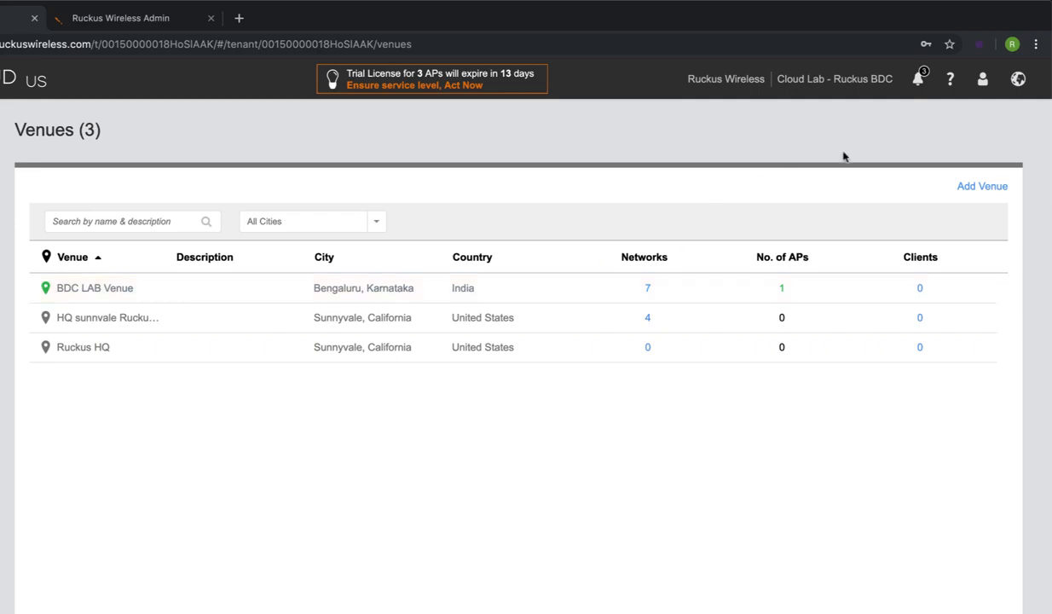
Open the new support case form from the help resources and review its case type, priority and description fields.
{"action": "left_click", "coordinate": [950, 79]}
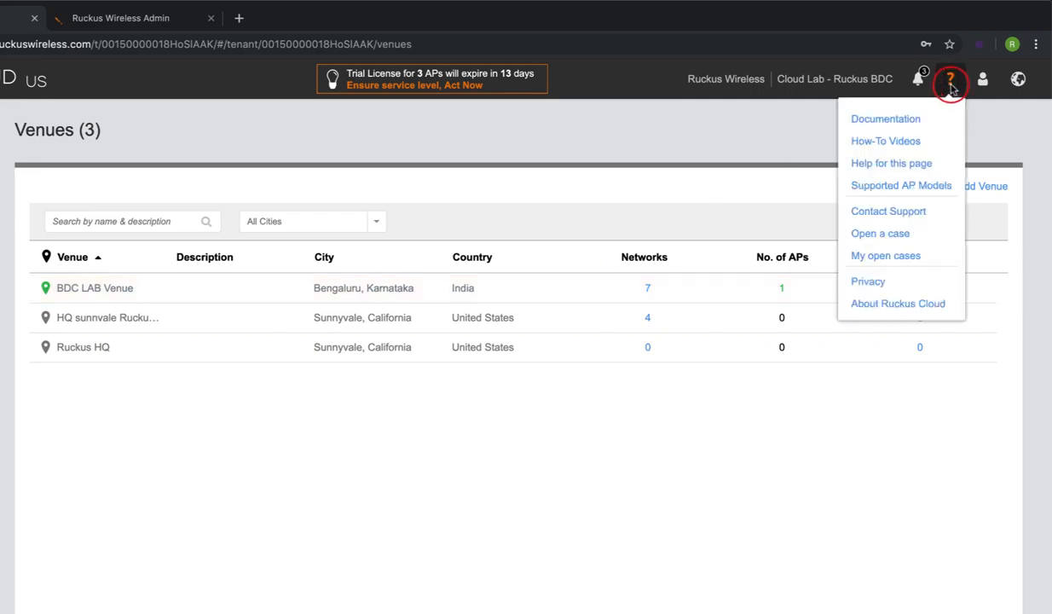
{"action": "left_click", "coordinate": [890, 235]}
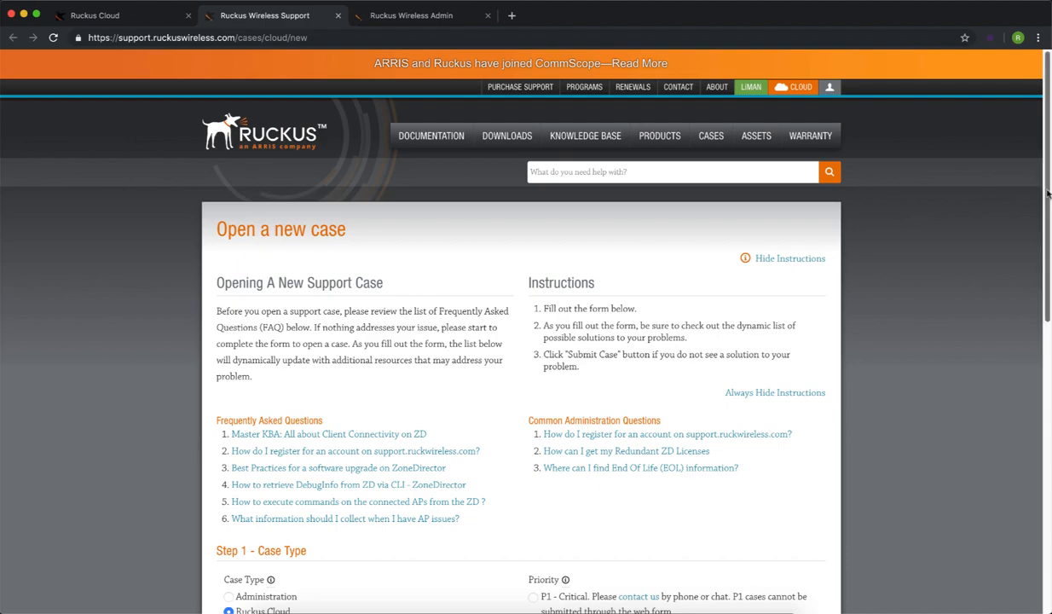
{"action": "scroll", "coordinate": [1021, 230], "scroll_direction": "down", "scroll_amount": 4}
{"action": "scroll", "coordinate": [1021, 230], "scroll_direction": "down", "scroll_amount": 5}
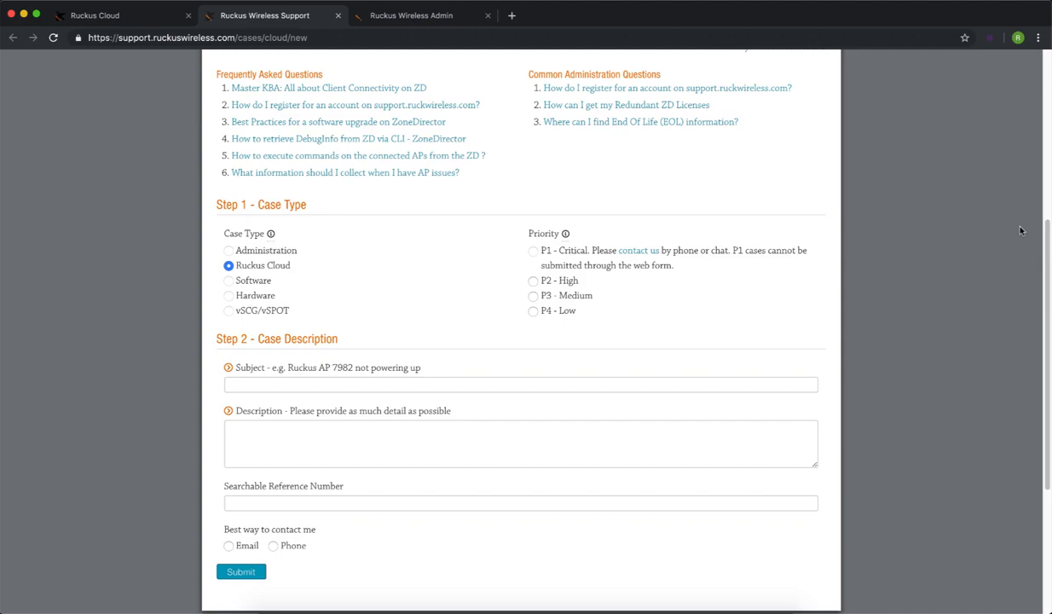
Return to Ruckus Cloud and allow access to Ruckus support in the administration support settings.
{"action": "left_click", "coordinate": [94, 15]}
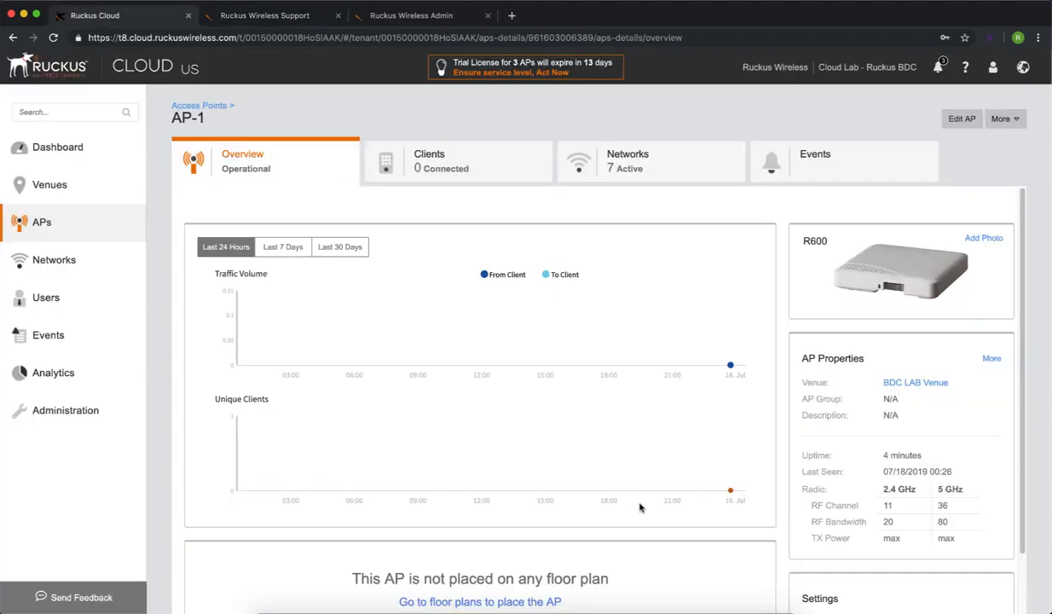
{"action": "left_click", "coordinate": [95, 411]}
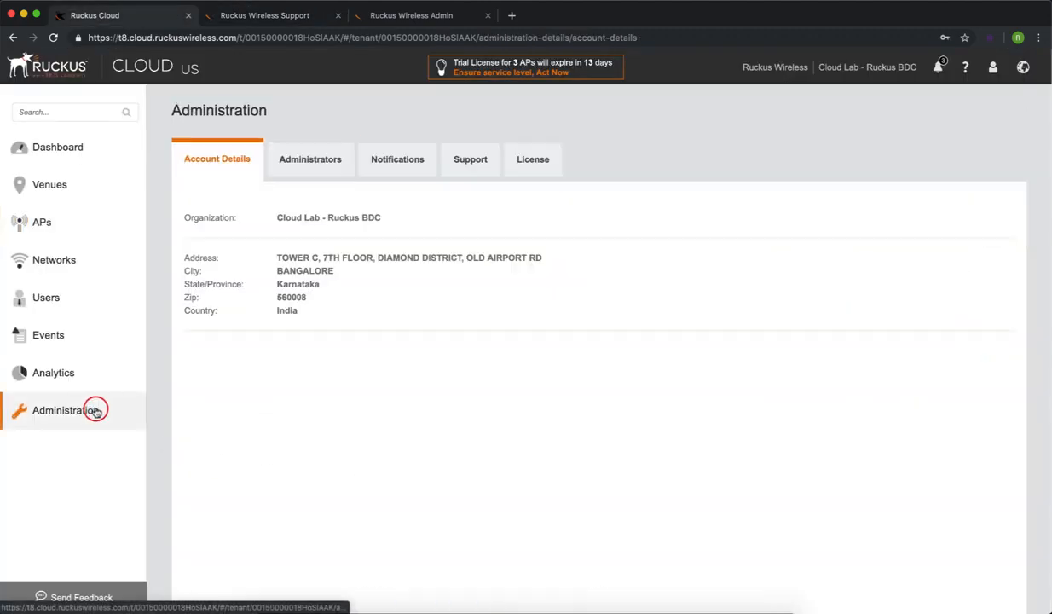
{"action": "left_click", "coordinate": [476, 160]}
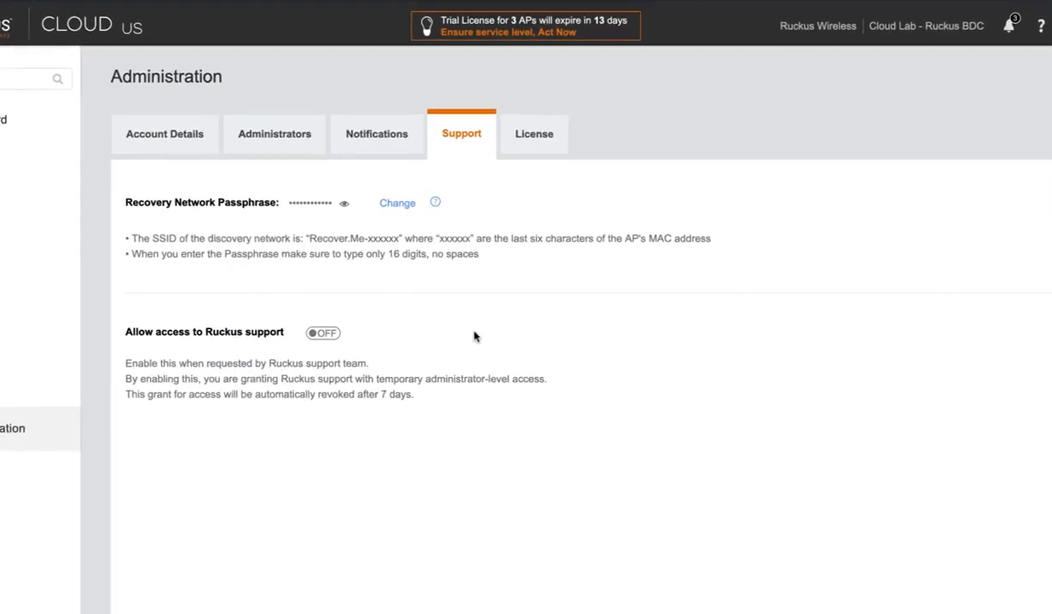
{"action": "left_click", "coordinate": [319, 334]}
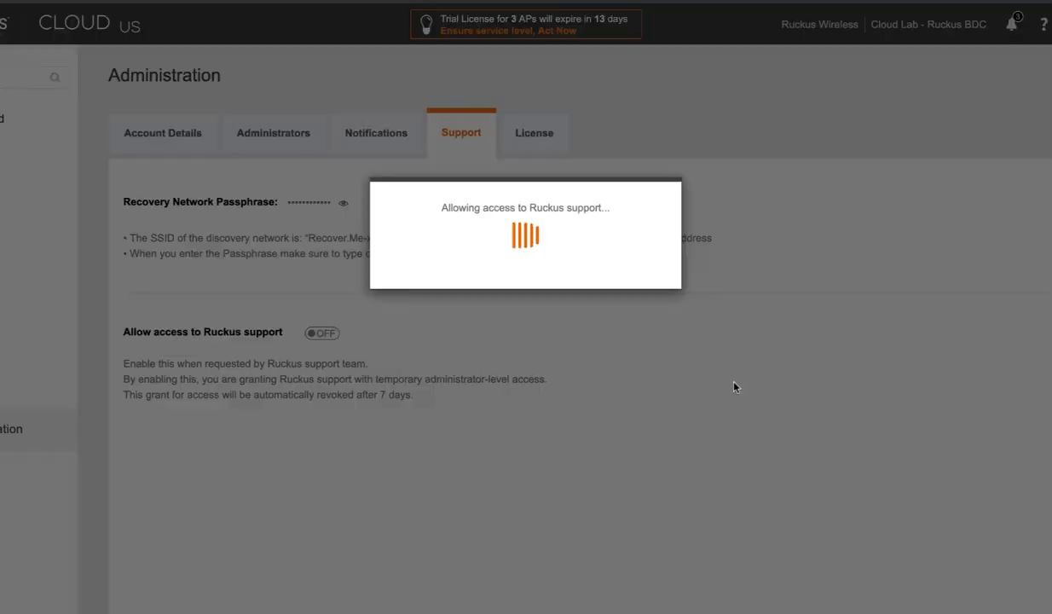